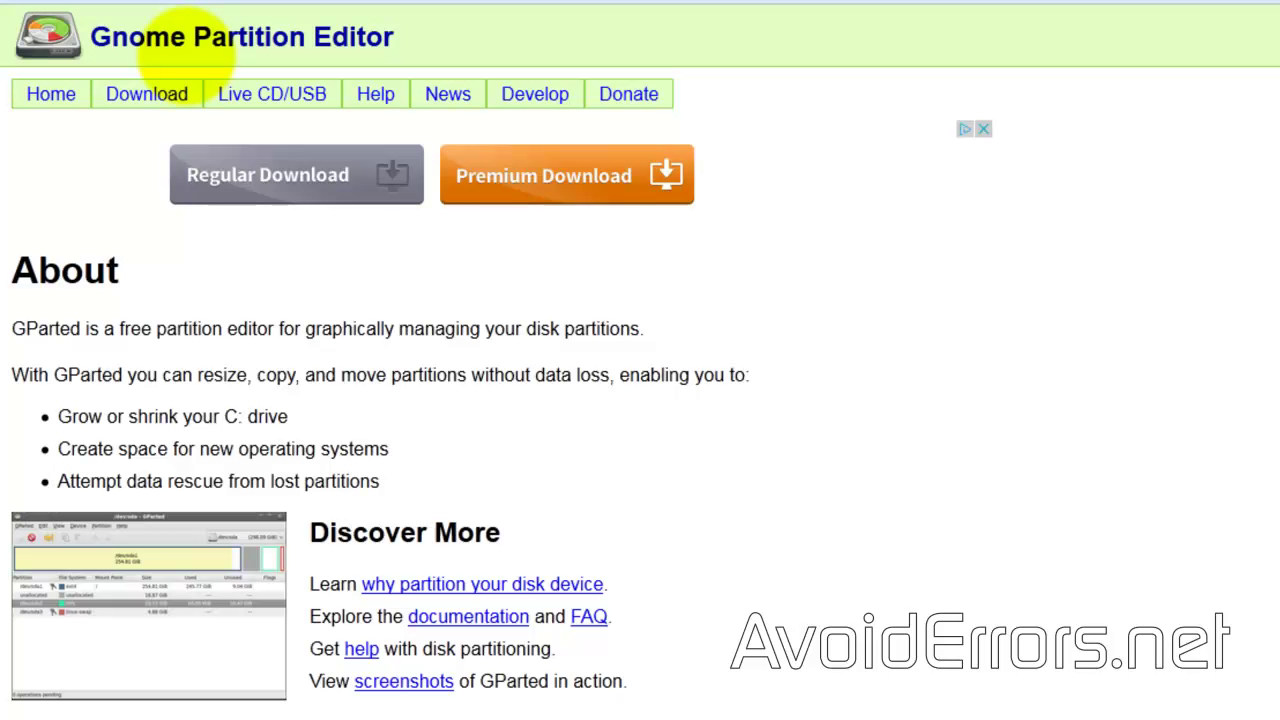
Go to the gparted.org Download page and scroll to the GParted Live download links.
{"action": "left_click", "coordinate": [160, 95]}
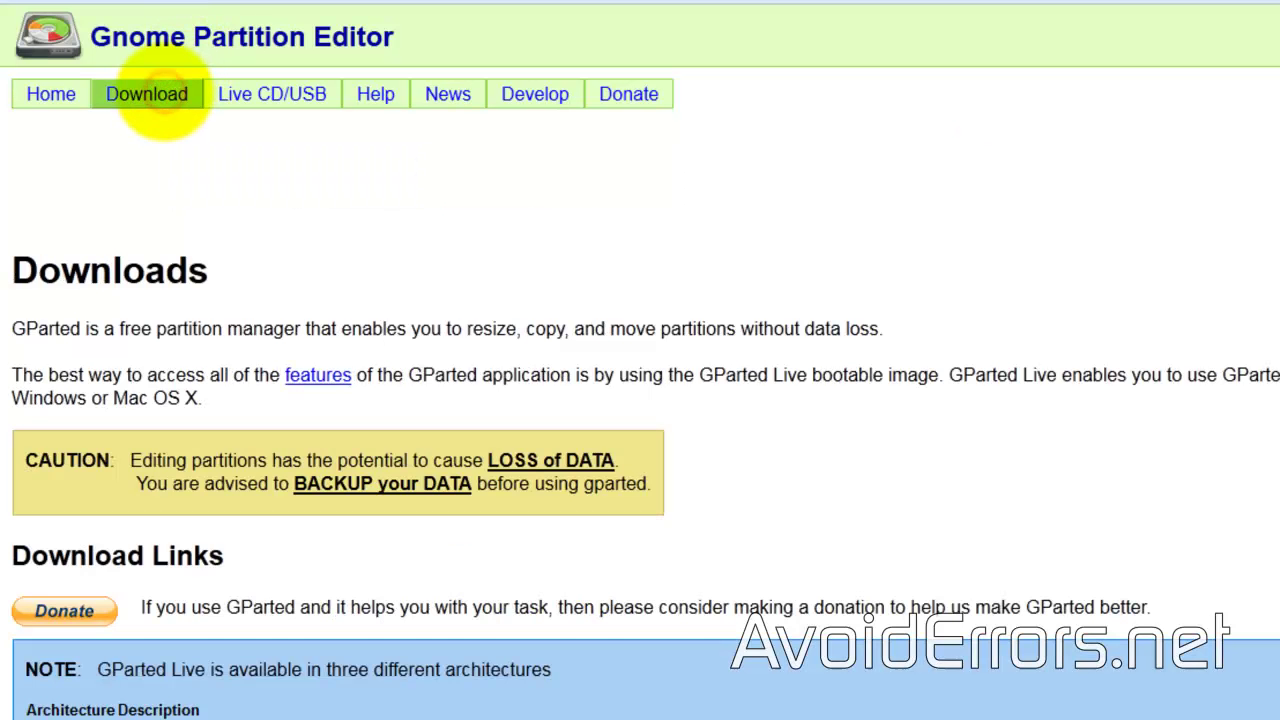
{"action": "scroll", "coordinate": [655, 705], "scroll_direction": "down", "scroll_amount": 3}
{"action": "scroll", "coordinate": [655, 710], "scroll_direction": "down", "scroll_amount": 2}
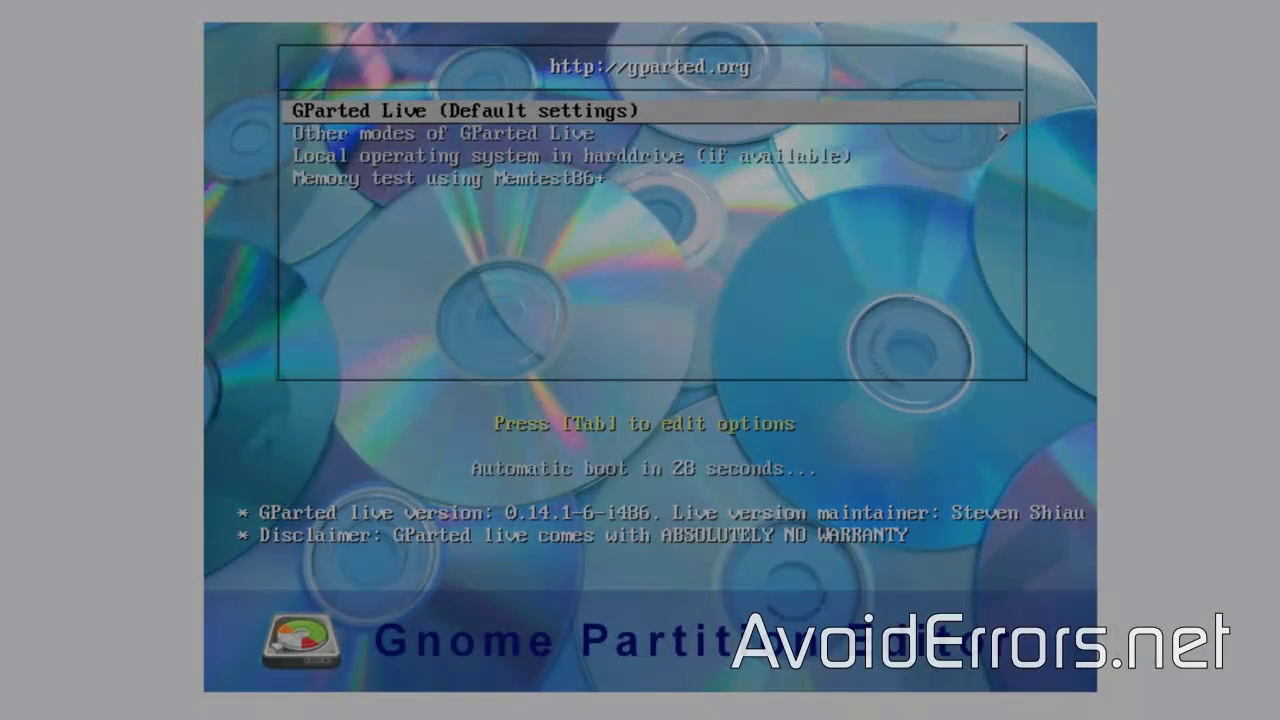
Boot GParted Live with default settings and keep the current keymap.
{"action": "key", "text": "Down"}
{"action": "key", "text": "Up"}
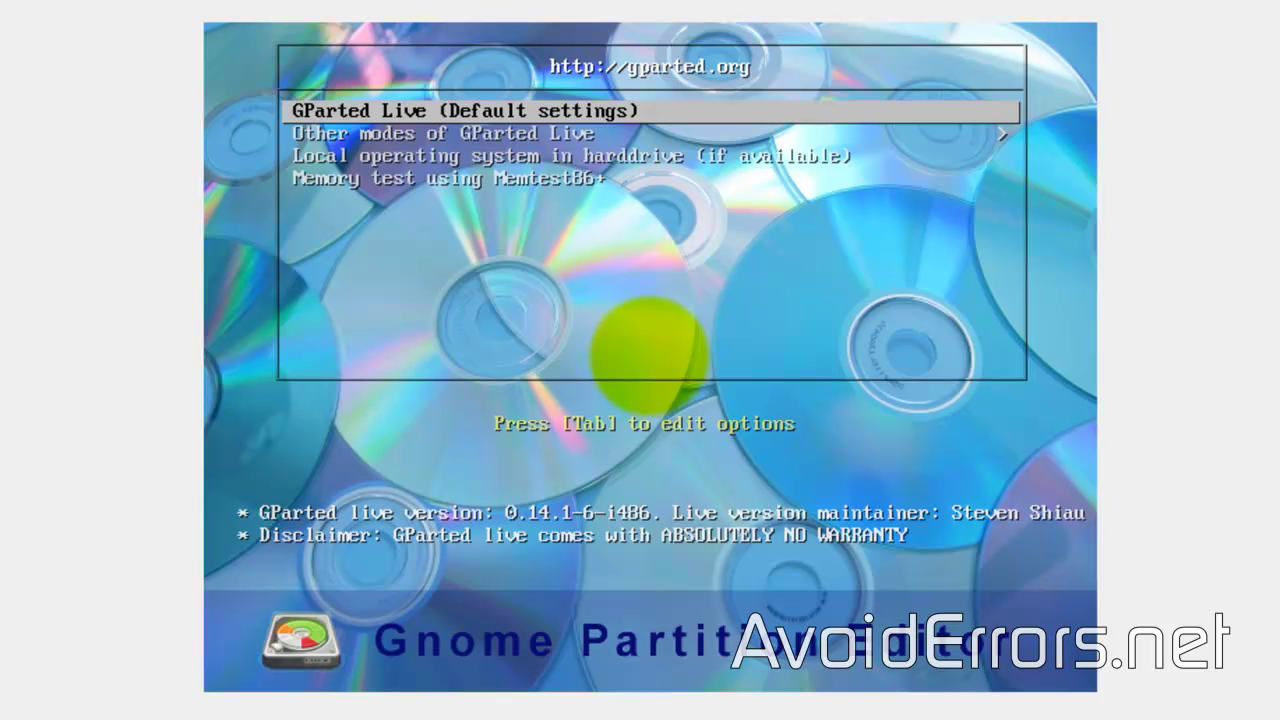
{"action": "key", "text": "Return"}
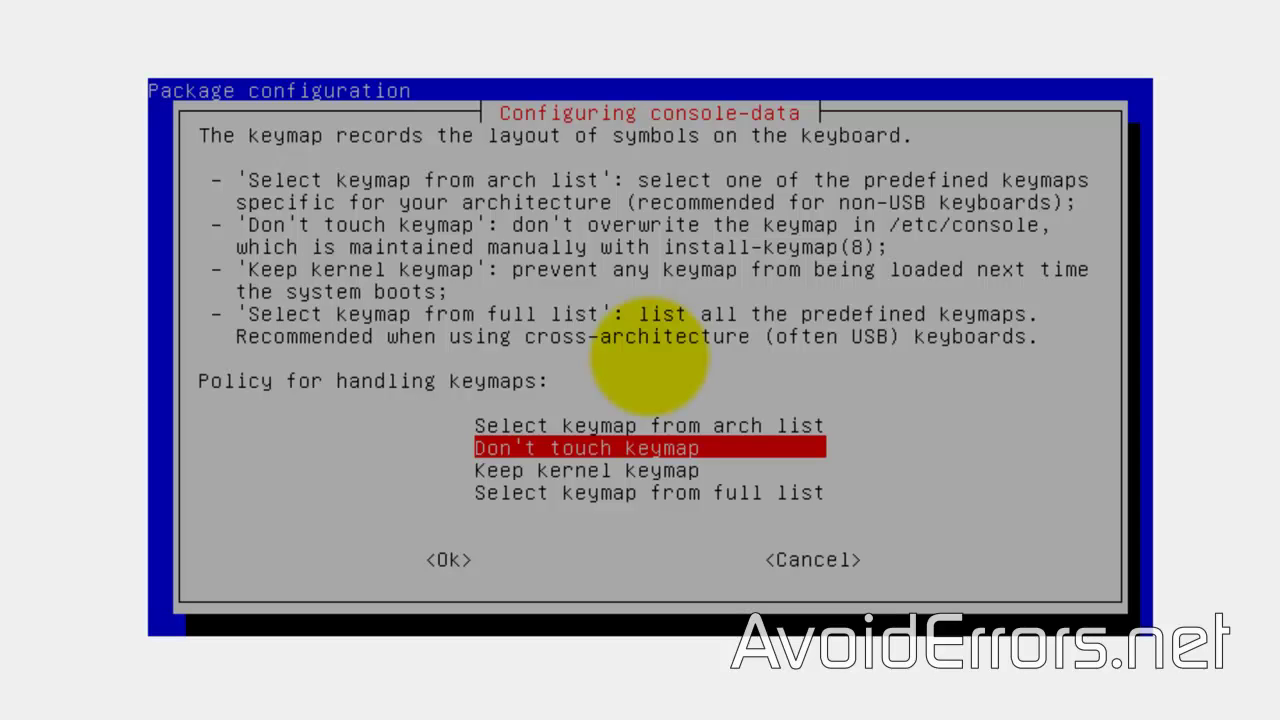
{"action": "key", "text": "Return"}
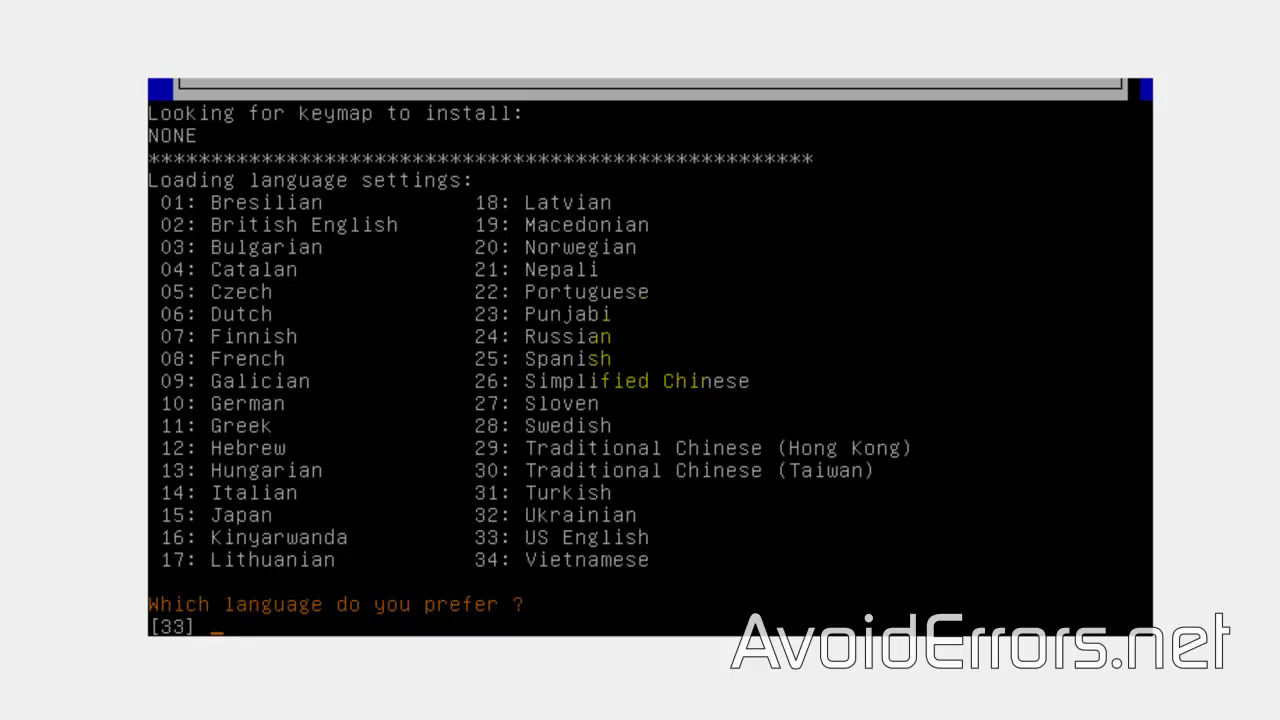
Accept US English as the language and start the graphical GParted session.
{"action": "type", "text": "01"}
{"action": "key", "text": "BackSpace"}
{"action": "key", "text": "BackSpace"}
{"action": "key", "text": "Return"}
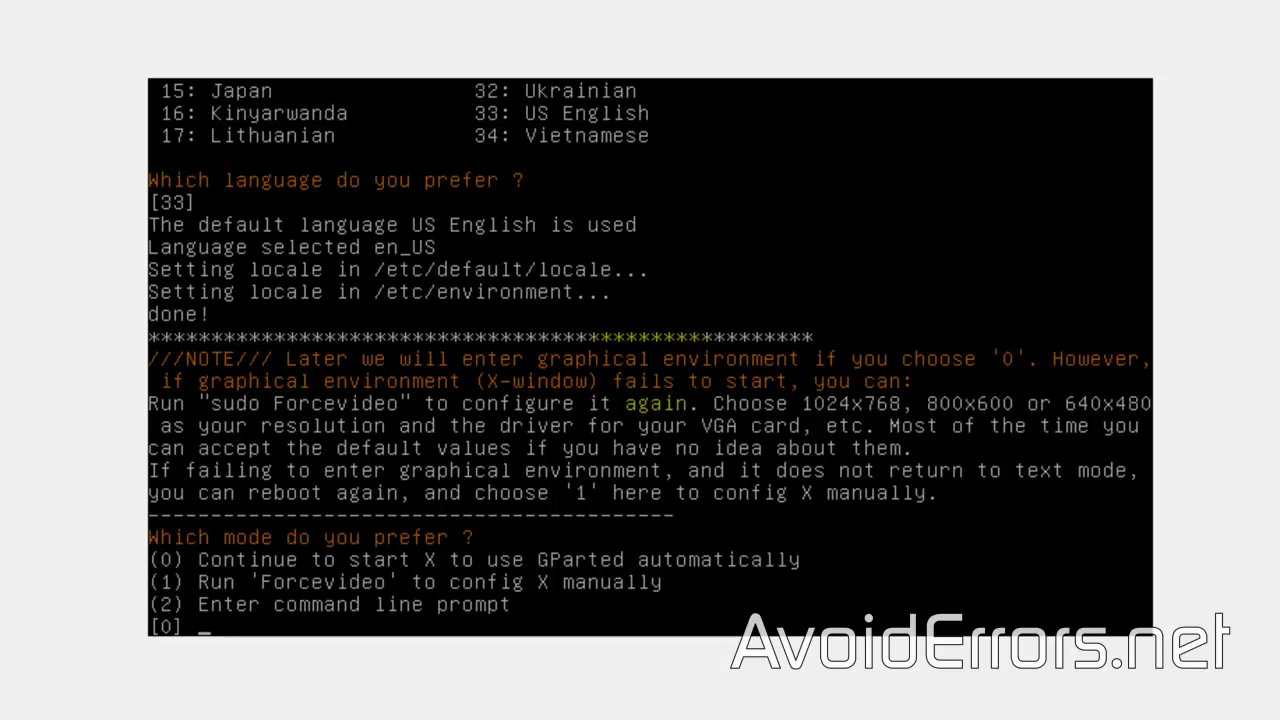
{"action": "key", "text": "Return"}
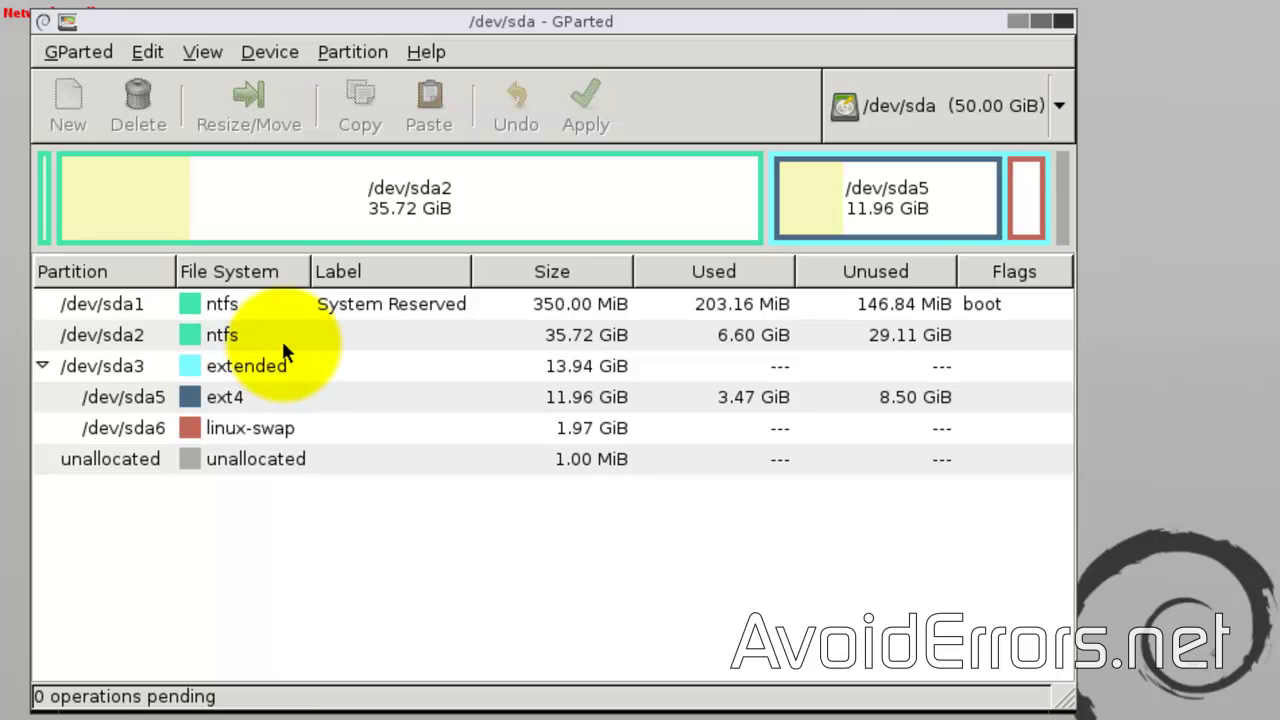
Queue deletion of the NTFS partitions /dev/sda1 and /dev/sda2.
{"action": "right_click", "coordinate": [325, 302]}
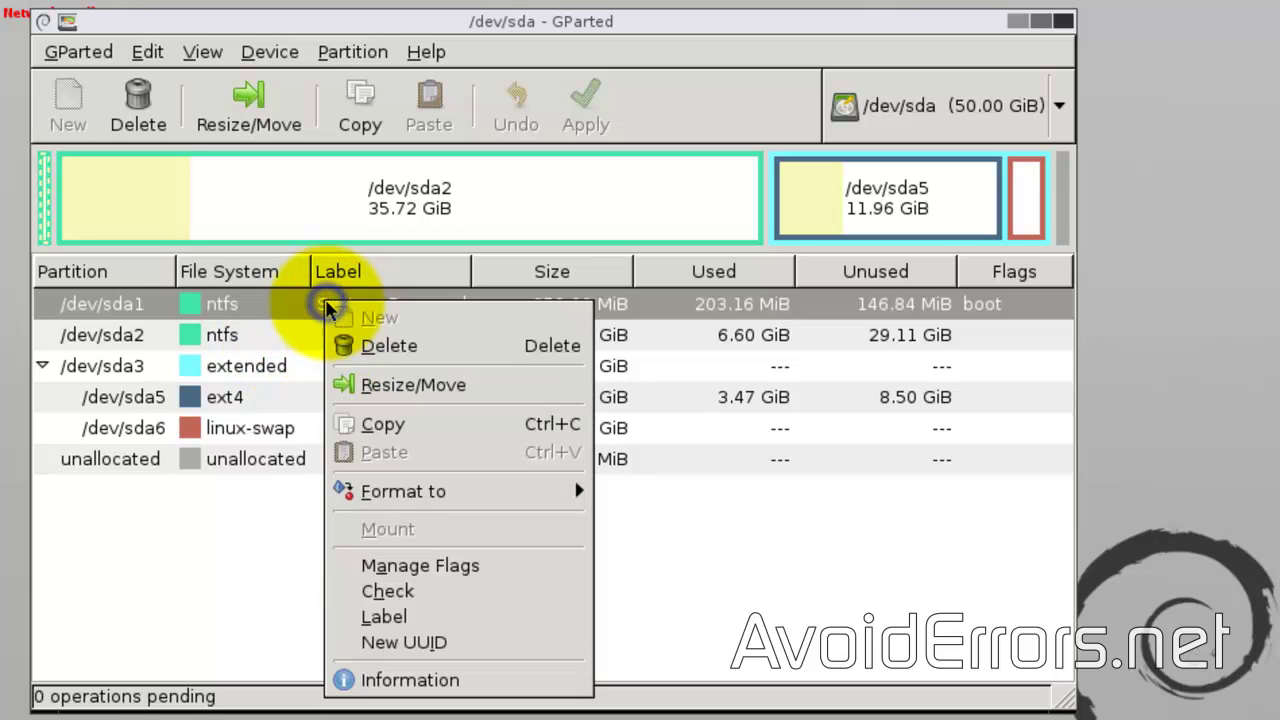
{"action": "left_click", "coordinate": [455, 350]}
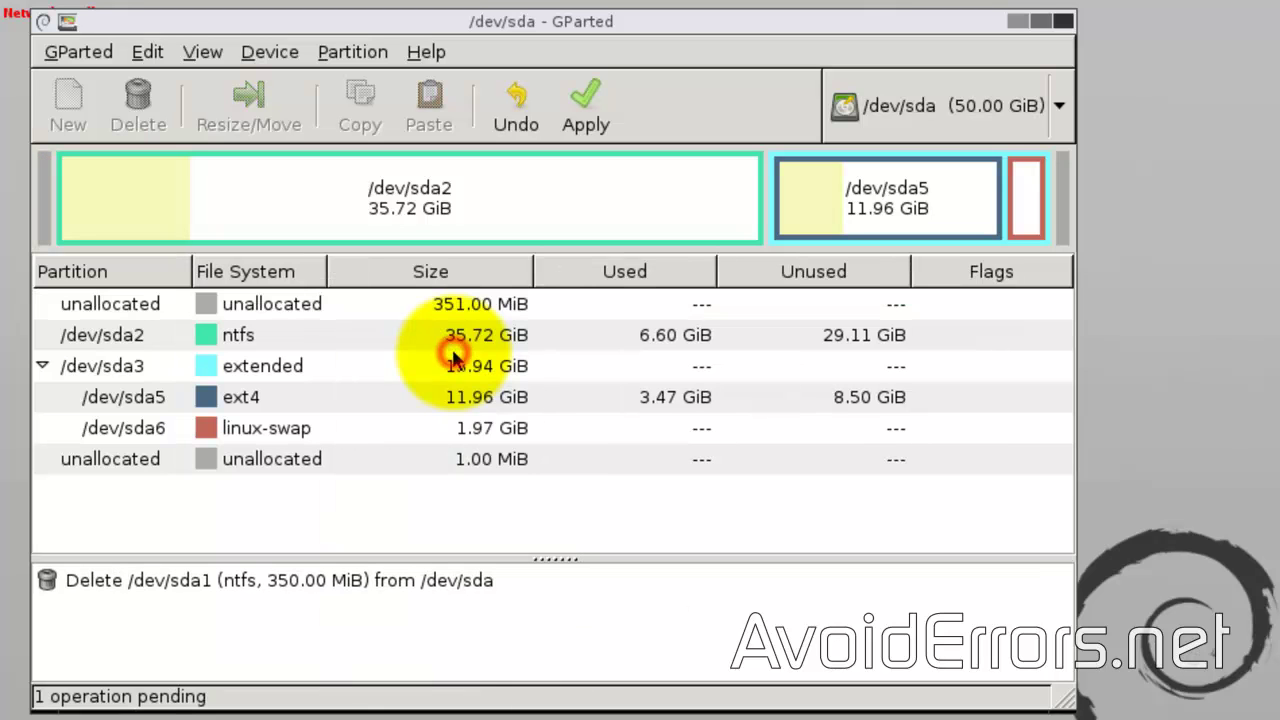
{"action": "left_click", "coordinate": [310, 343]}
{"action": "right_click", "coordinate": [311, 342]}
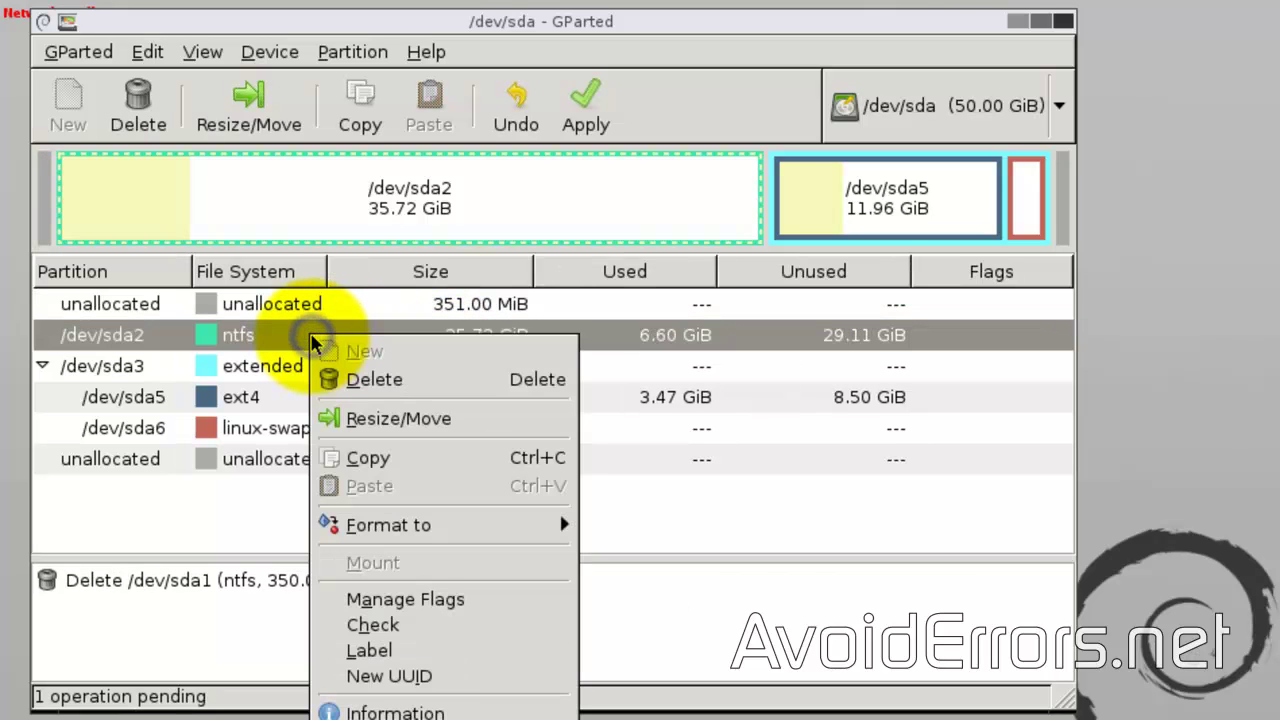
{"action": "left_click", "coordinate": [443, 382]}
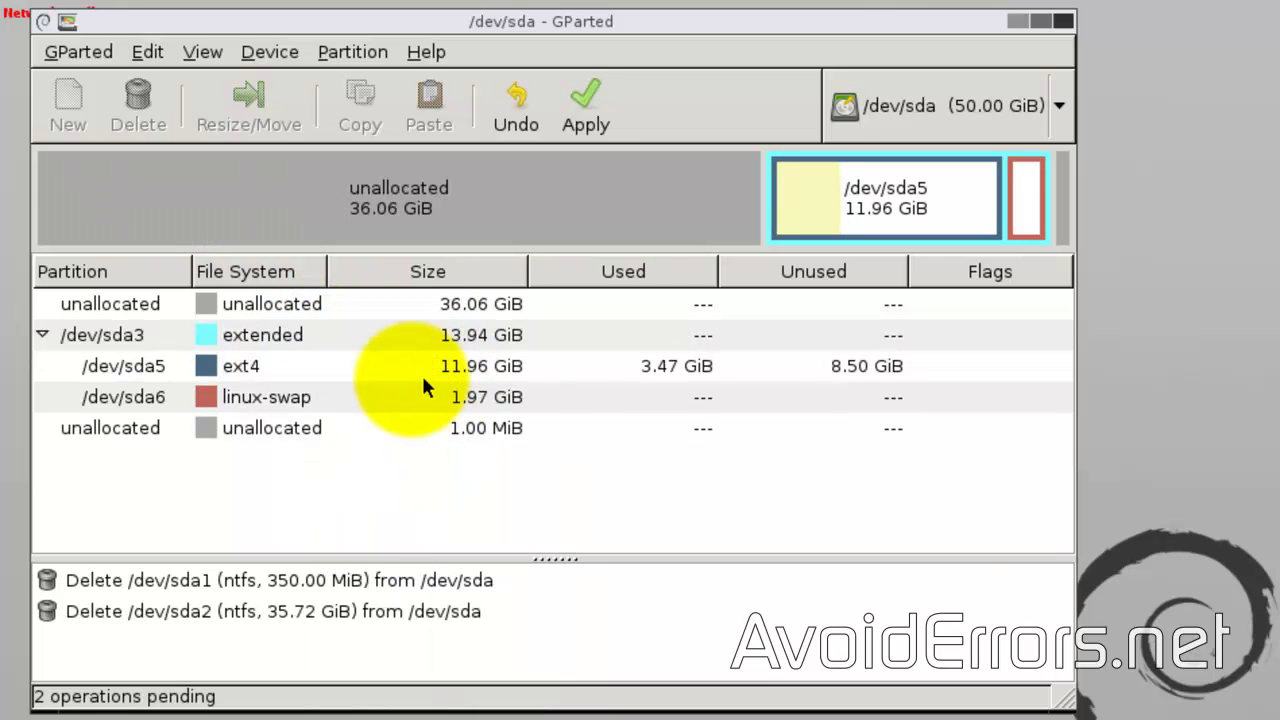
Resize extended partition /dev/sda3 leftward over the free space, growing it to 50.00 GiB.
{"action": "left_click", "coordinate": [333, 340]}
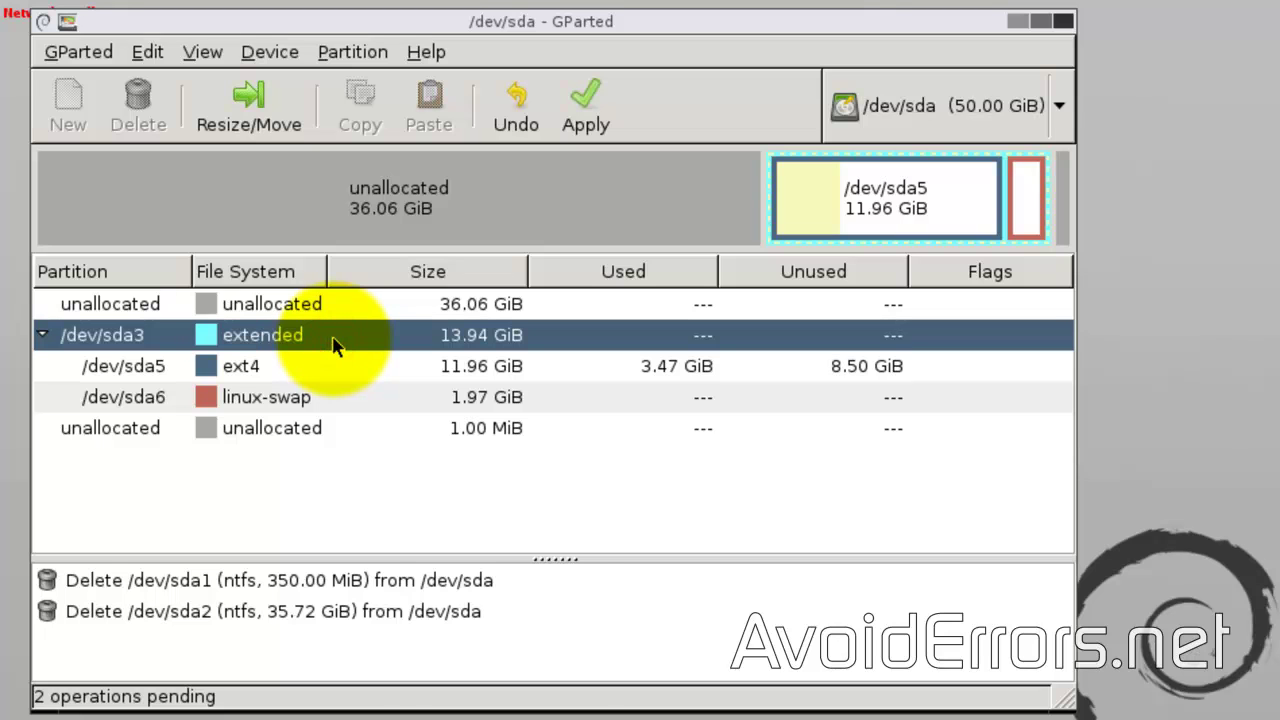
{"action": "right_click", "coordinate": [333, 340]}
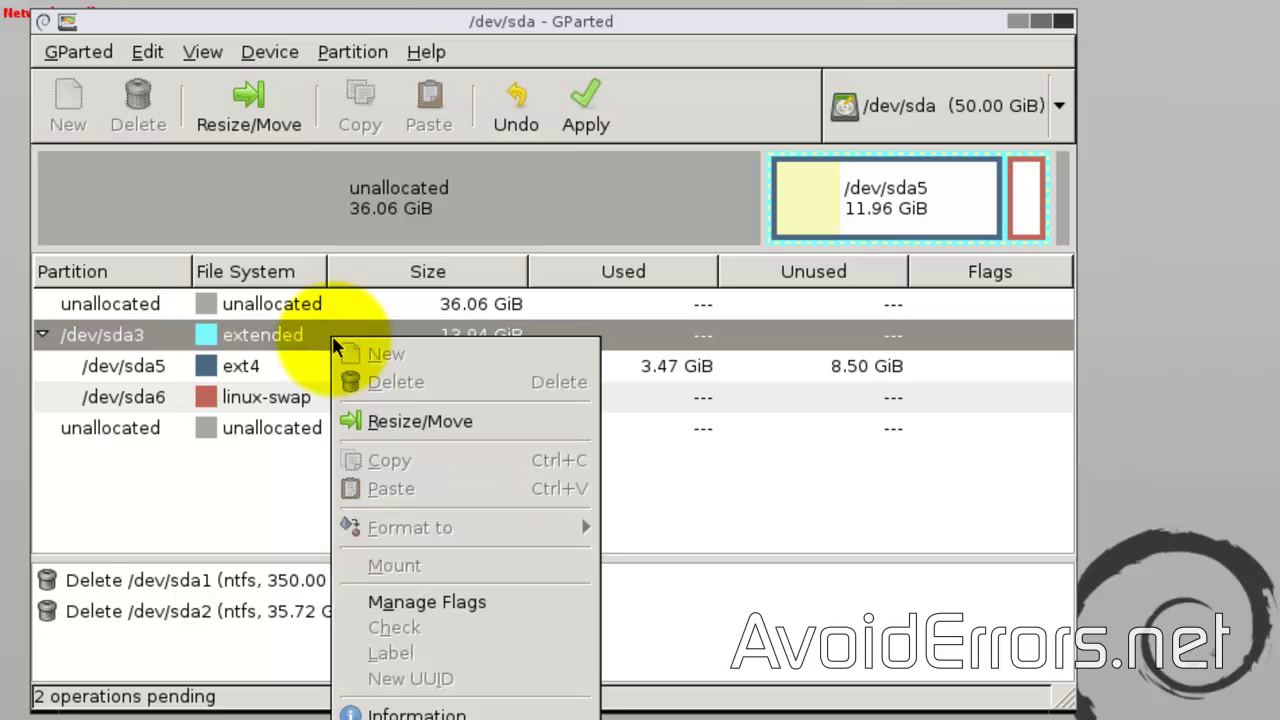
{"action": "left_click", "coordinate": [481, 437]}
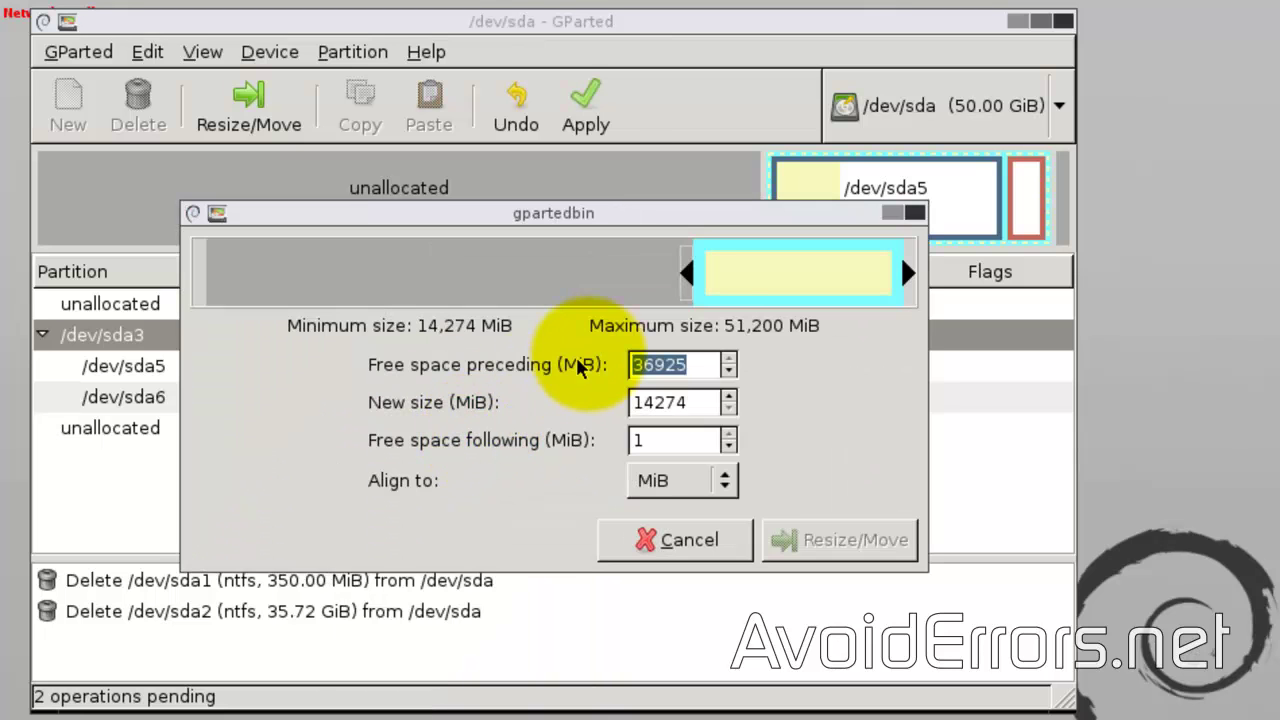
{"action": "mouse_move", "coordinate": [686, 272]}
{"action": "left_mouse_down"}
{"action": "mouse_move", "coordinate": [260, 308]}
{"action": "mouse_move", "coordinate": [186, 286]}
{"action": "left_mouse_up"}
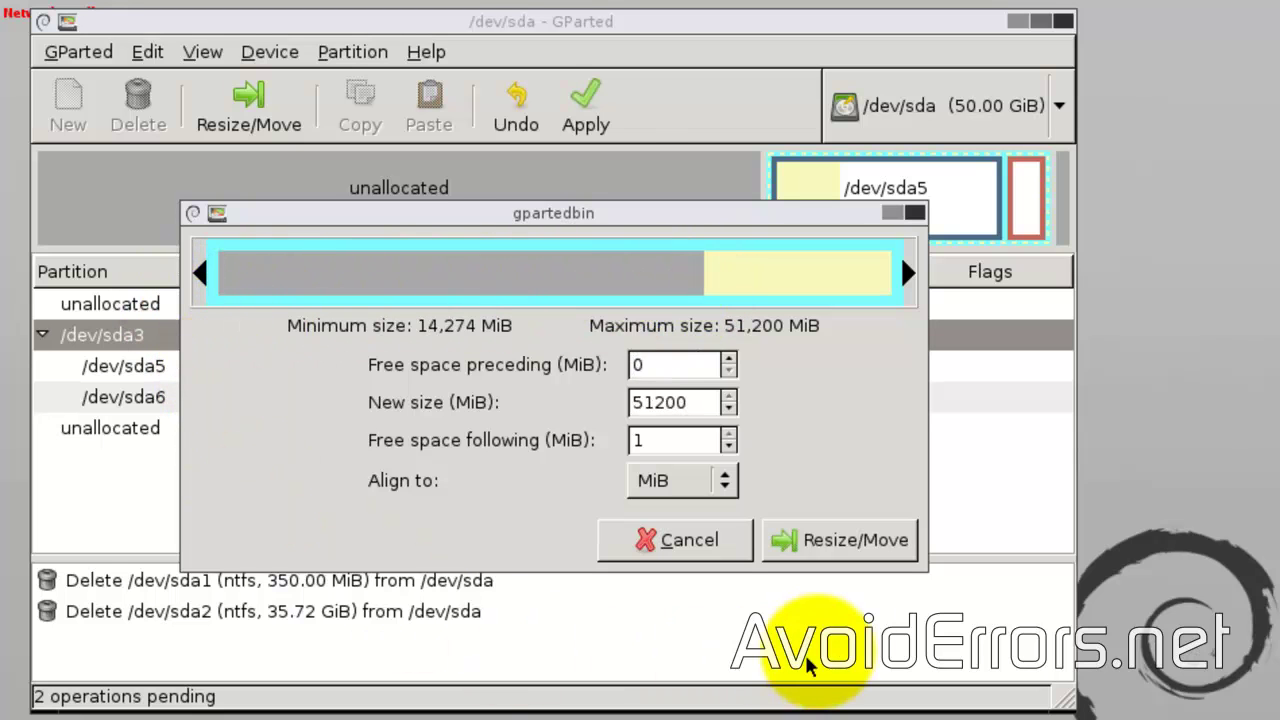
{"action": "left_click", "coordinate": [892, 542]}
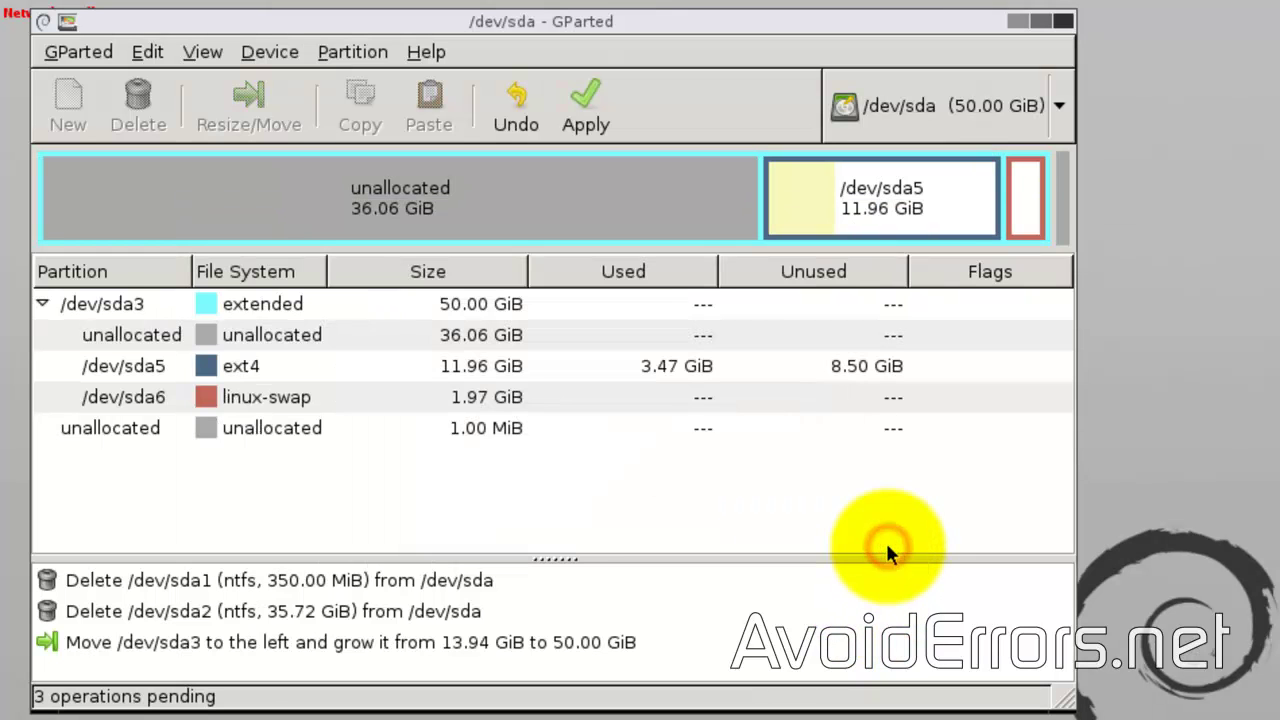
Resize ext4 partition /dev/sda5 leftward to 48.02 GiB and accept the boot warning.
{"action": "left_click", "coordinate": [292, 368]}
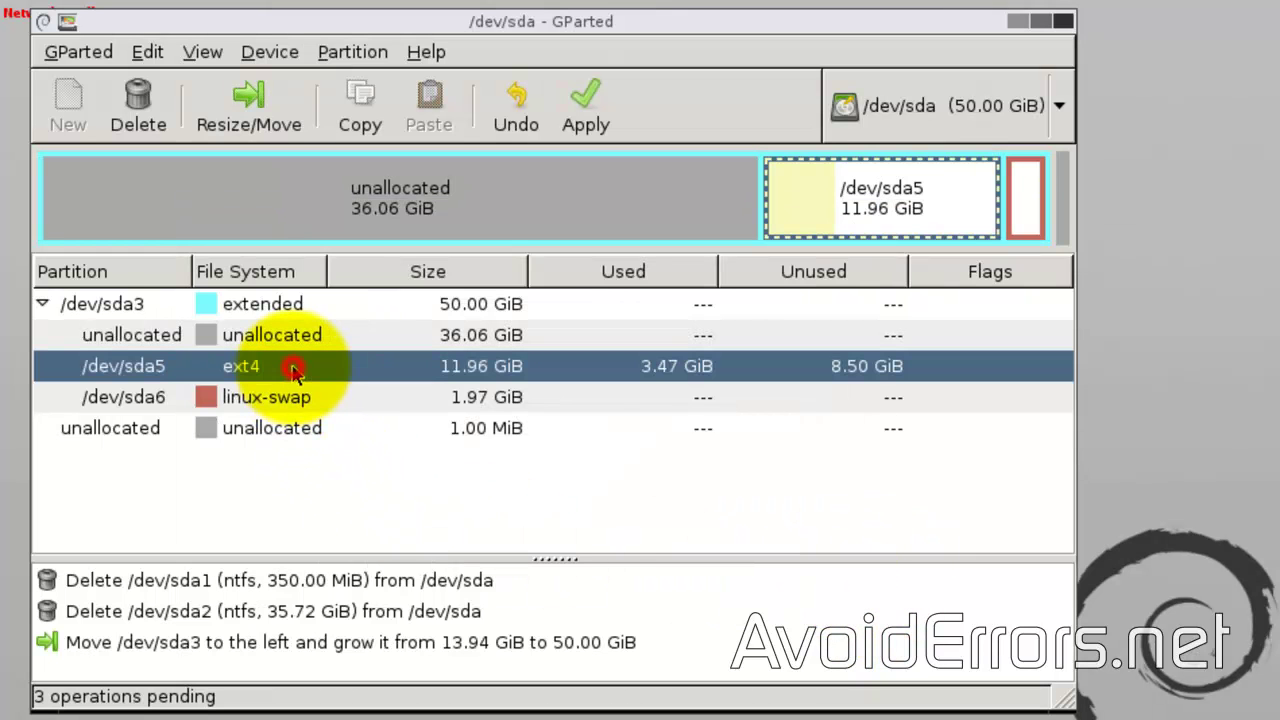
{"action": "right_click", "coordinate": [346, 370]}
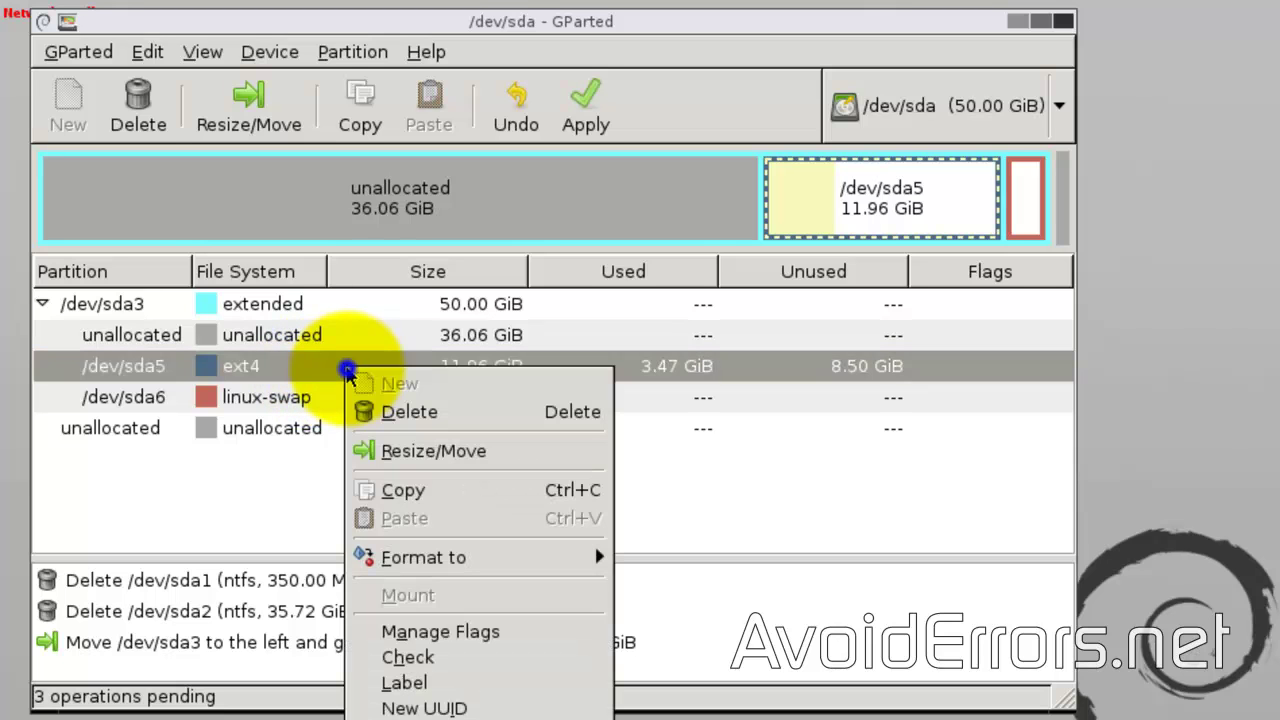
{"action": "left_click", "coordinate": [517, 455]}
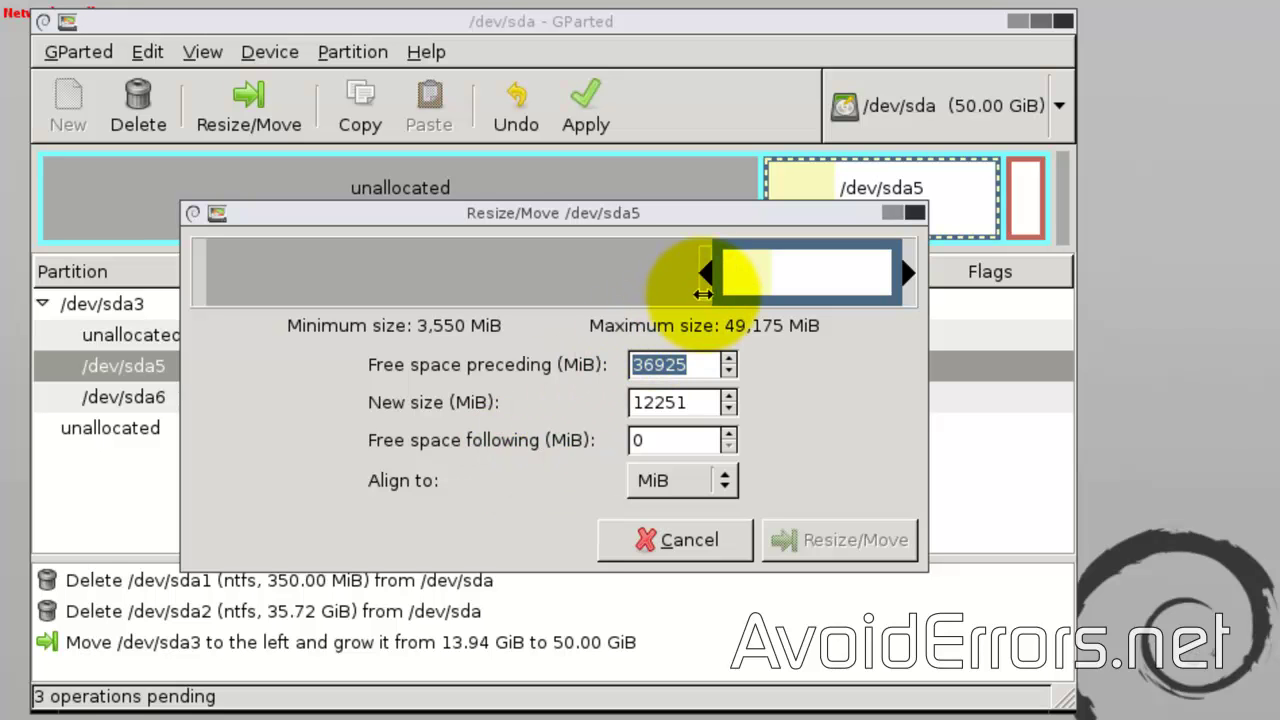
{"action": "left_click_drag", "start_coordinate": [703, 280], "coordinate": [167, 305]}
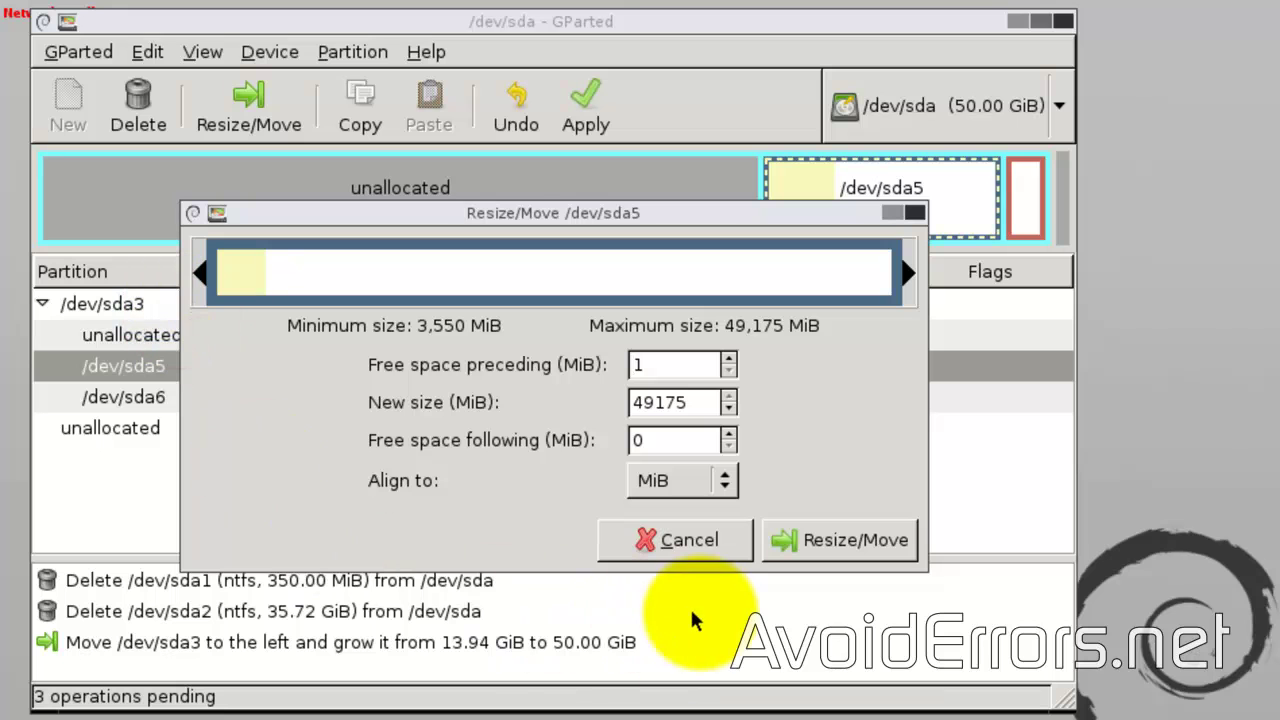
{"action": "left_click", "coordinate": [795, 558]}
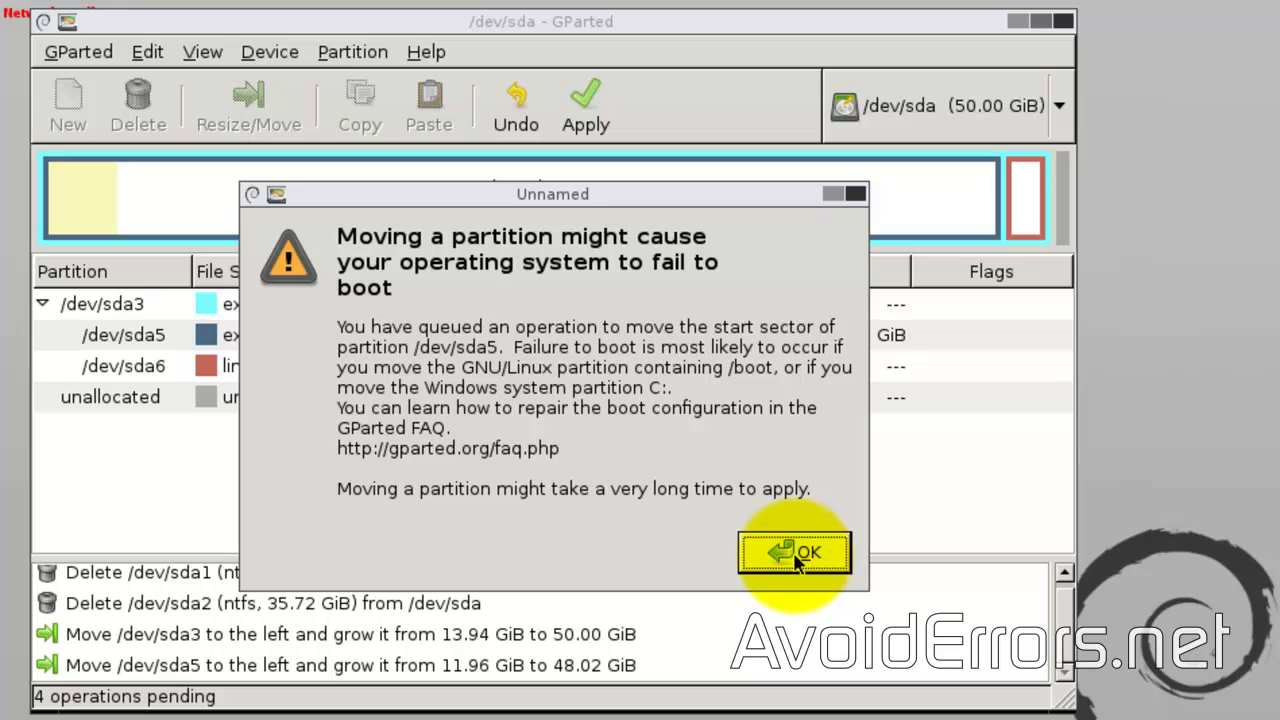
{"action": "left_click", "coordinate": [797, 558]}
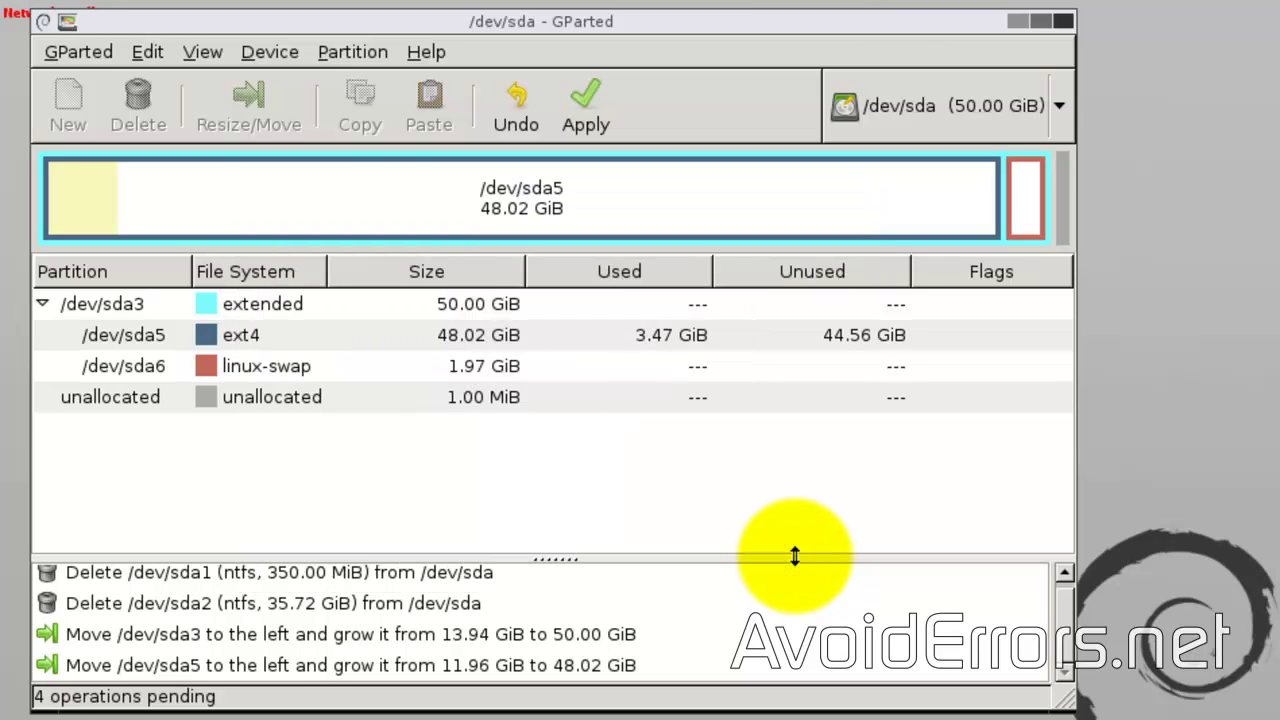
Apply the four pending GParted operations and close the completion report.
{"action": "left_click", "coordinate": [609, 129]}
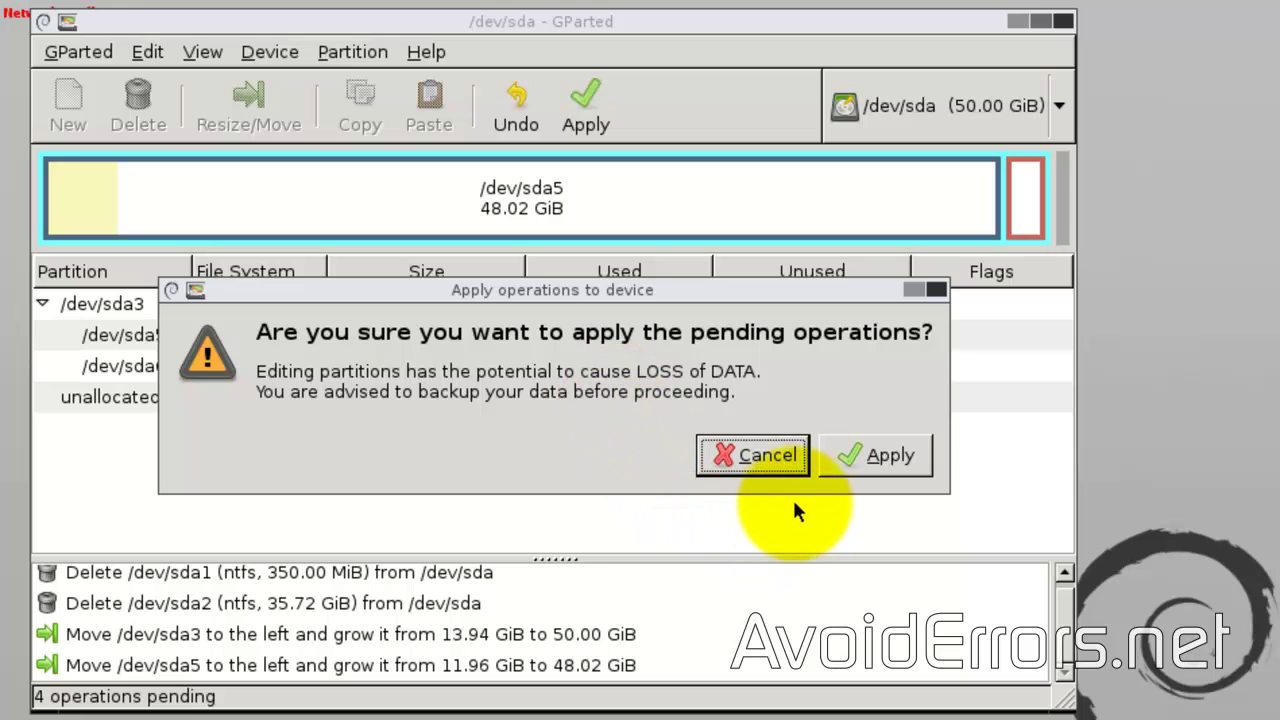
{"action": "left_click", "coordinate": [828, 466]}
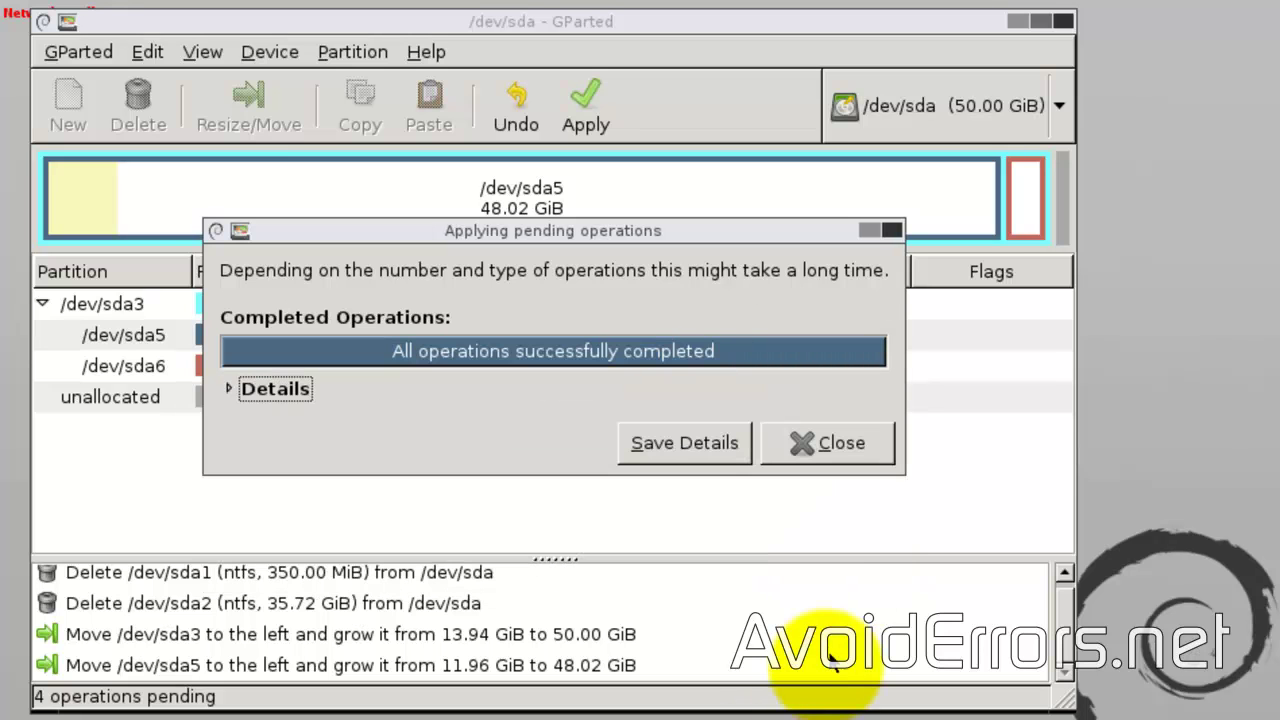
{"action": "left_click", "coordinate": [846, 452]}
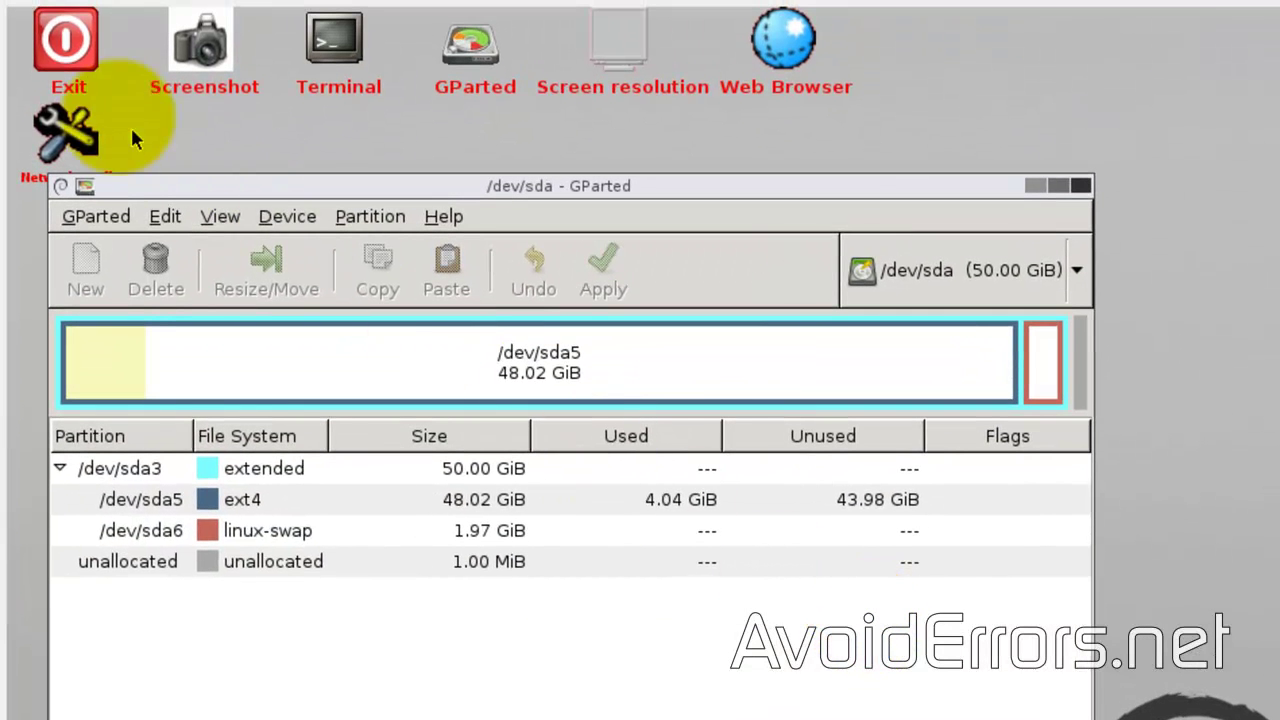
Reboot the computer from the GParted Live exit options.
{"action": "double_click", "coordinate": [62, 62]}
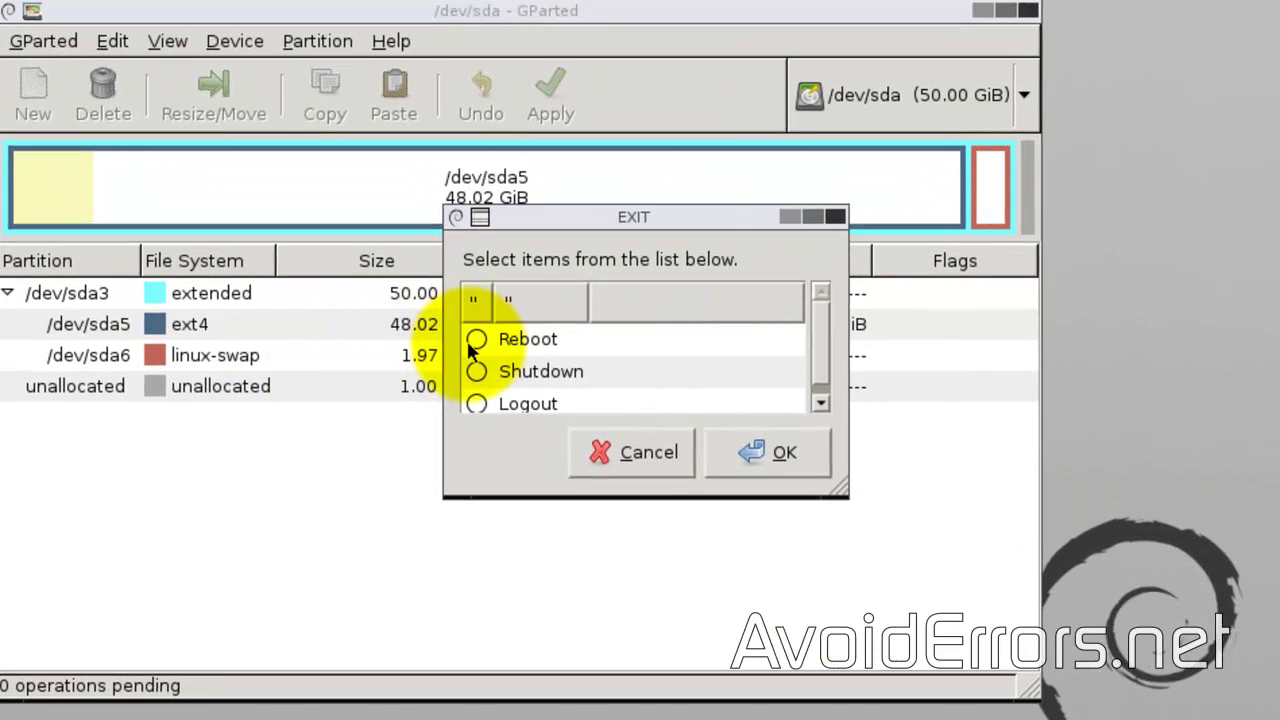
{"action": "left_click", "coordinate": [478, 340]}
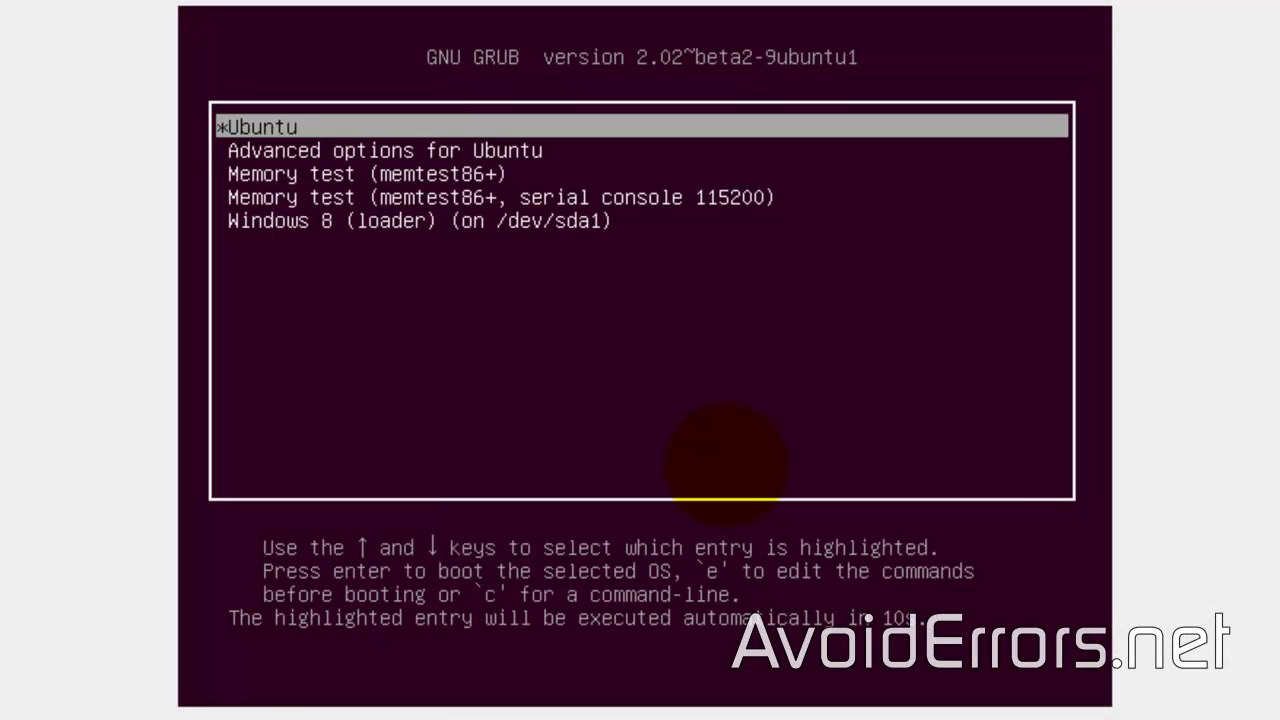
Stop the GRUB countdown with Ubuntu highlighted as the boot entry.
{"action": "key", "text": "Up"}
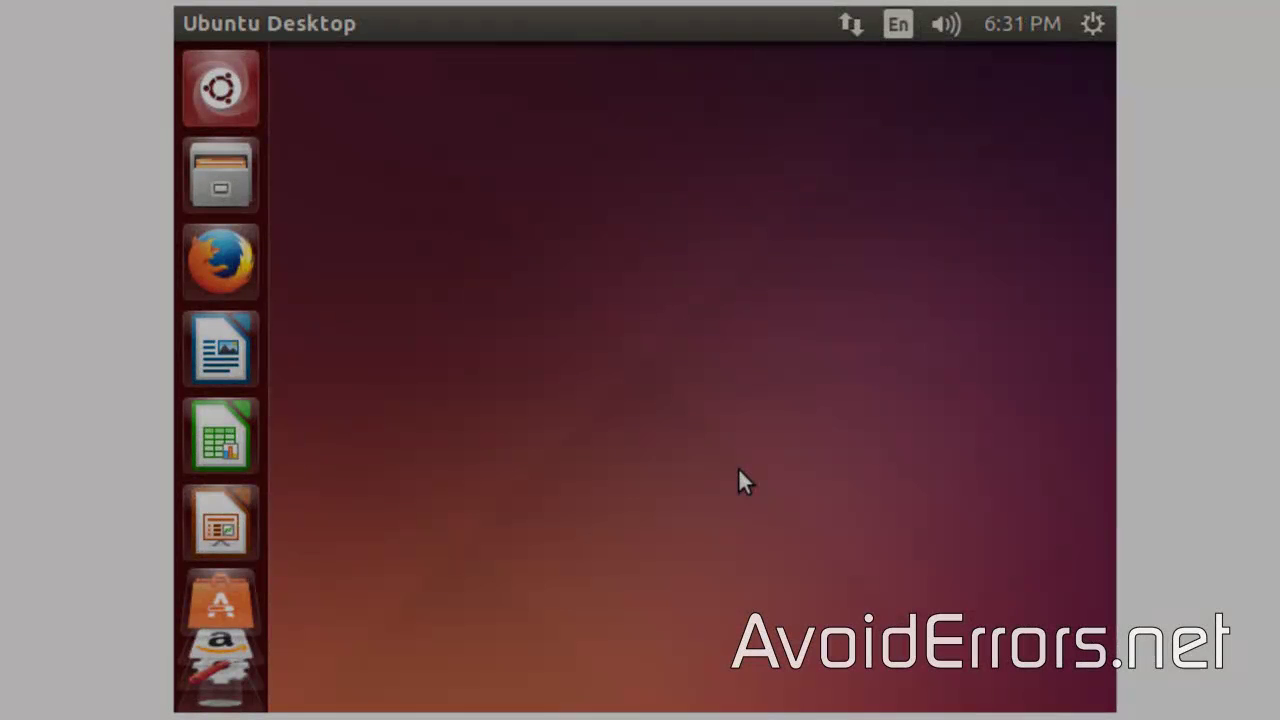
Search the Unity Dash for "Terminal".
{"action": "left_click", "coordinate": [738, 470]}
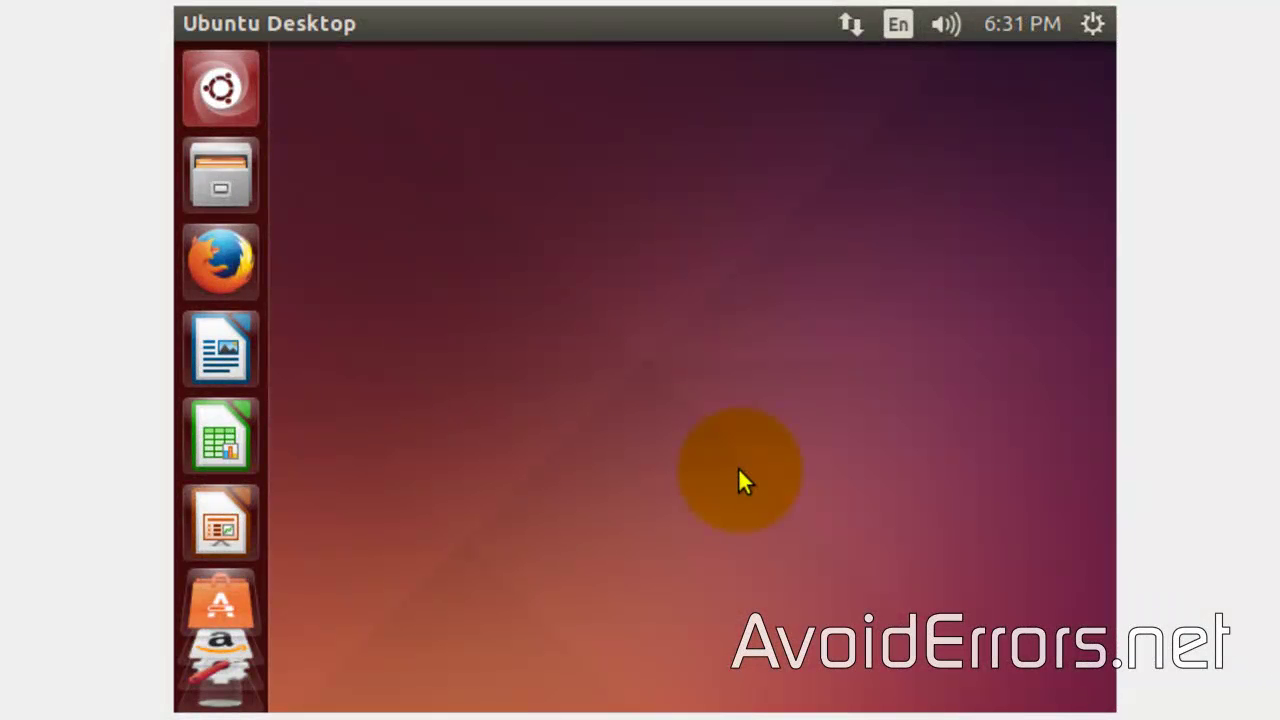
{"action": "left_click", "coordinate": [233, 92]}
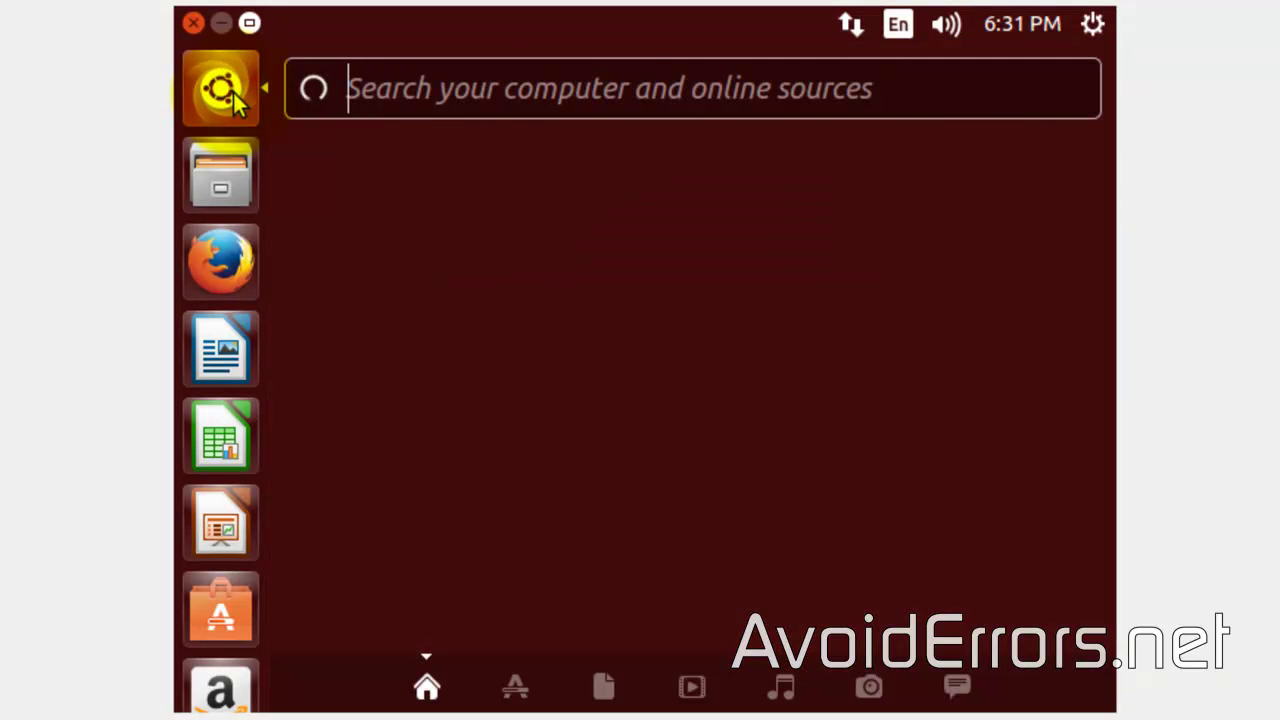
{"action": "type", "text": "Terminal"}
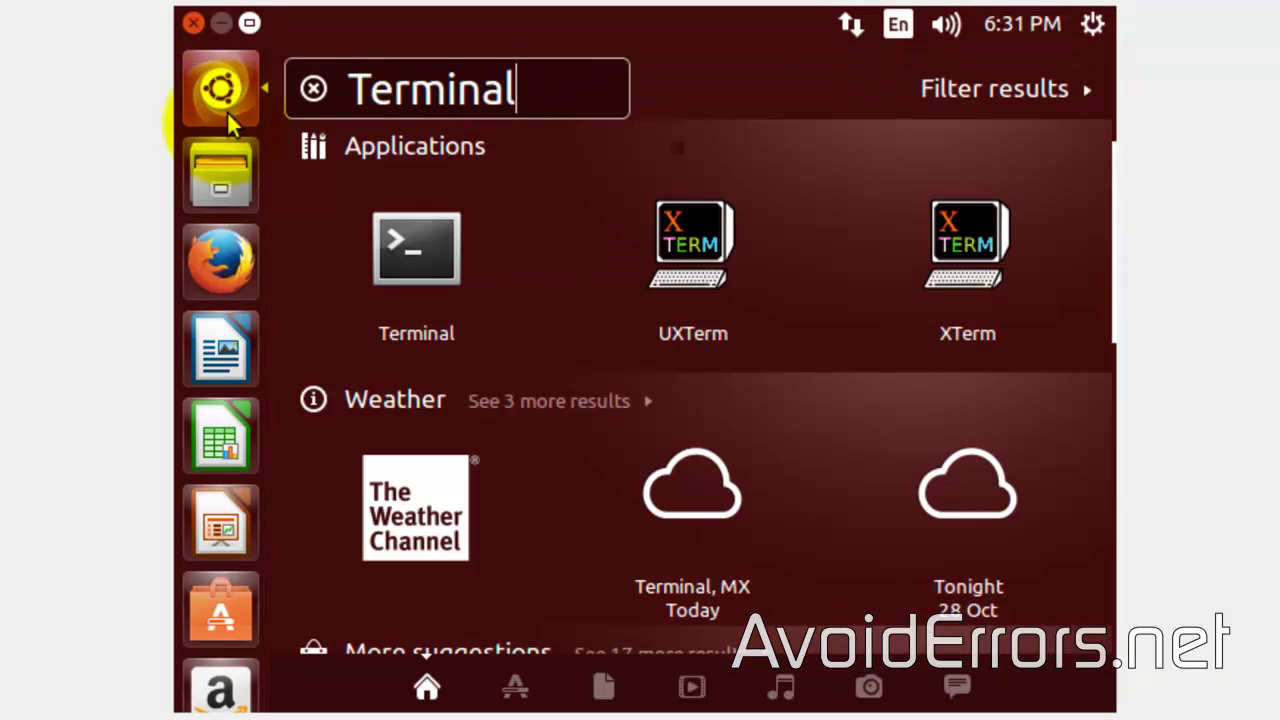
Launch Terminal and run cat /etc/default/grub | grep TIMEOUT, showing GRUB_TIMEOUT=10.
{"action": "left_click", "coordinate": [347, 266]}
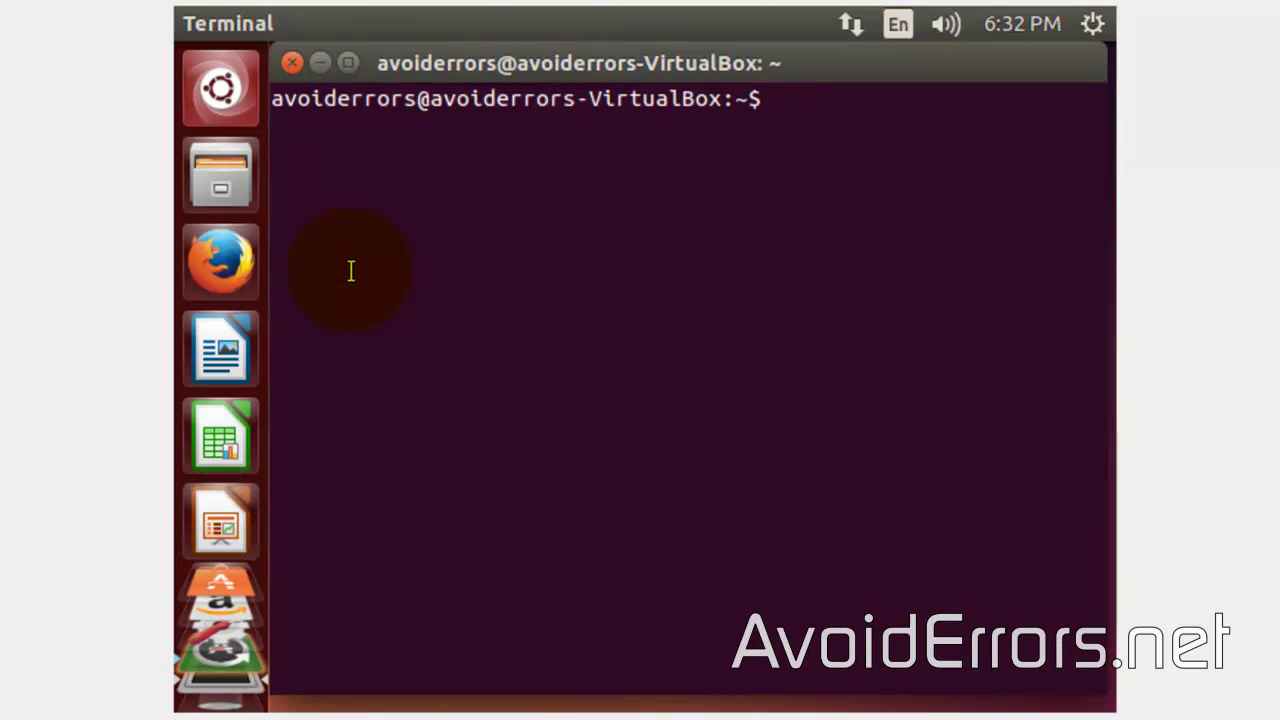
{"action": "type", "text": "cat"}
{"action": "type", "text": " /"}
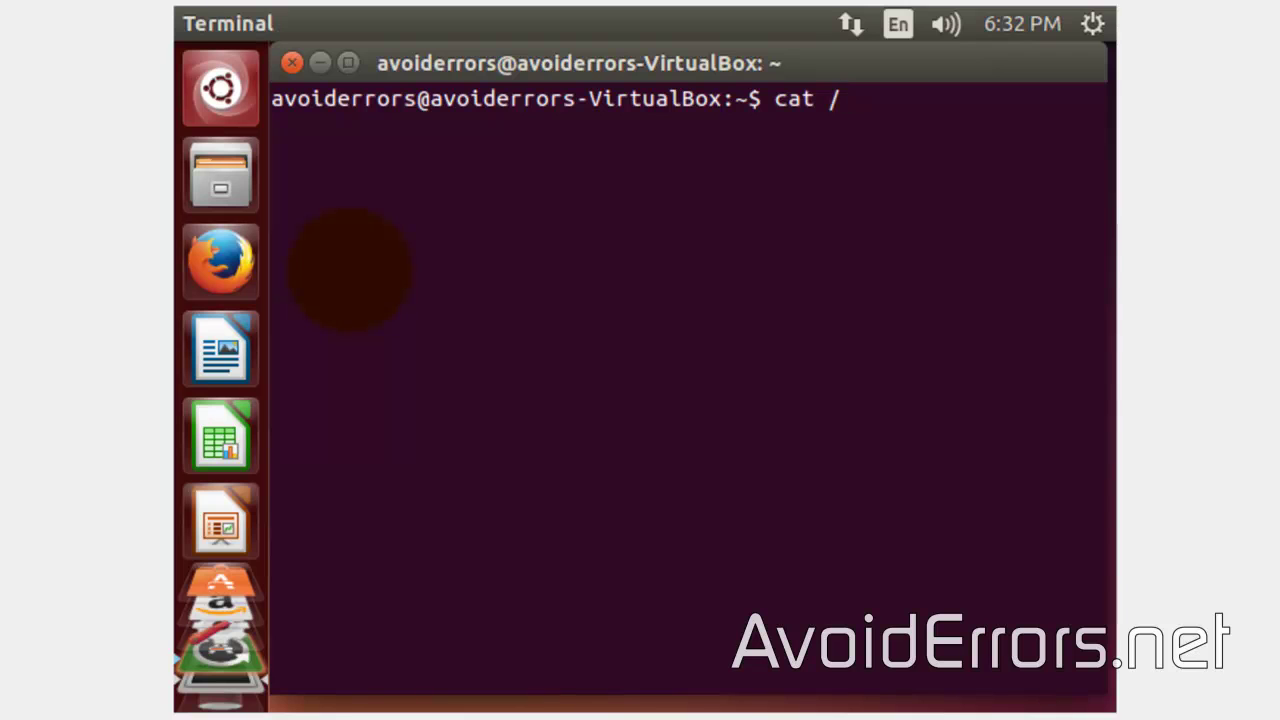
{"action": "type", "text": "etc/default/grub | grep TIMEOUT"}
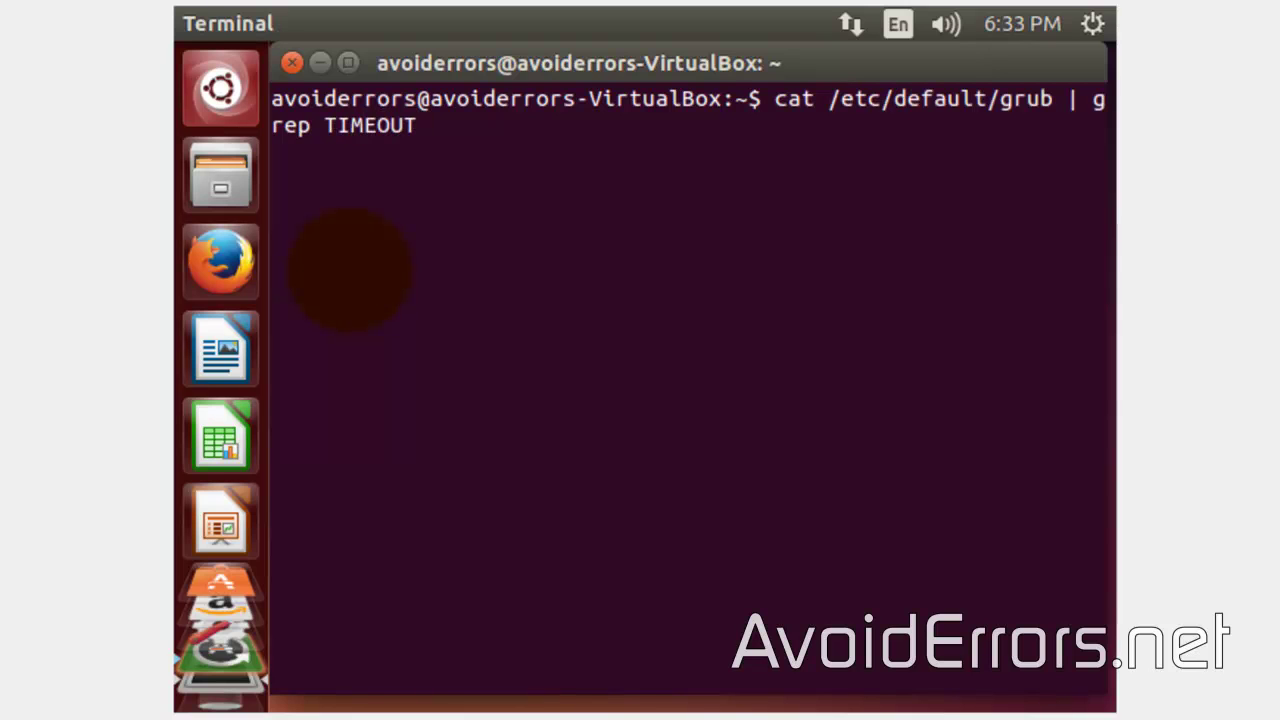
{"action": "key", "text": "Return"}
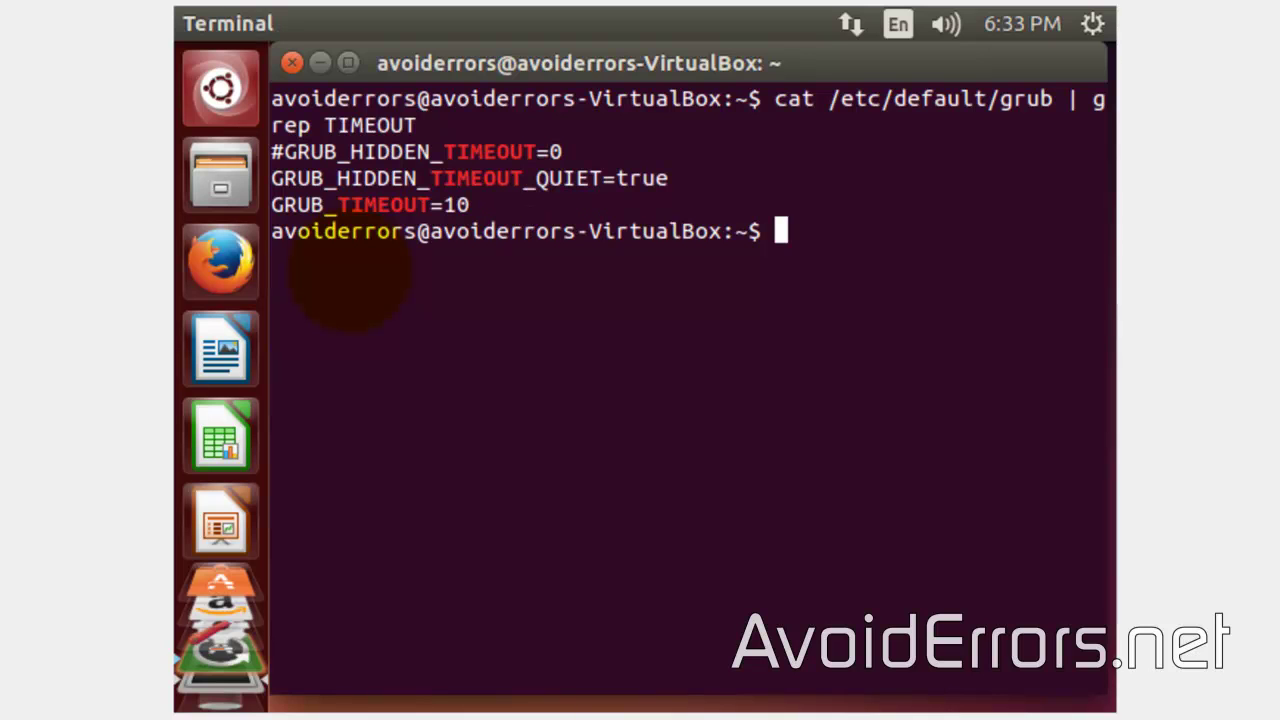
Use sudo sed to change GRUB_TIMEOUT=10 to GRUB_TIMEOUT=0 in /etc/default/grub, then re-grep to confirm it reads 0.
{"action": "type", "text": "sudo"}
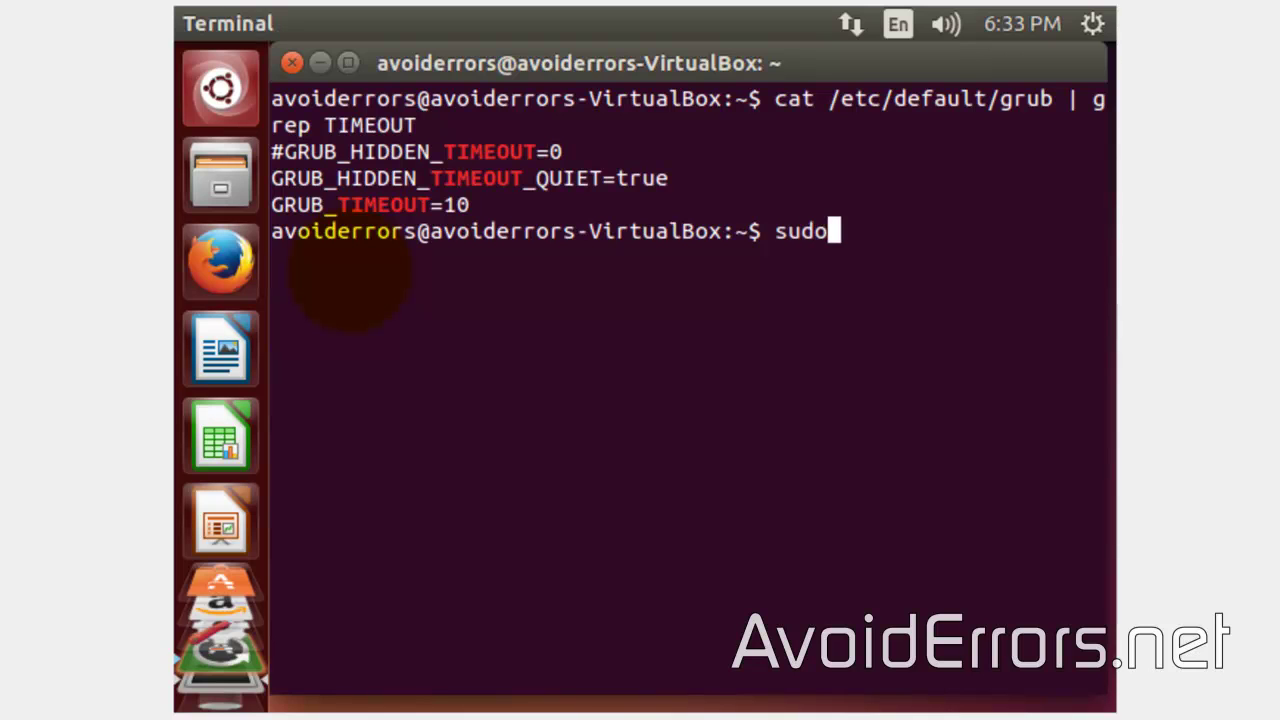
{"action": "type", "text": " sed -i 's/GRUB"}
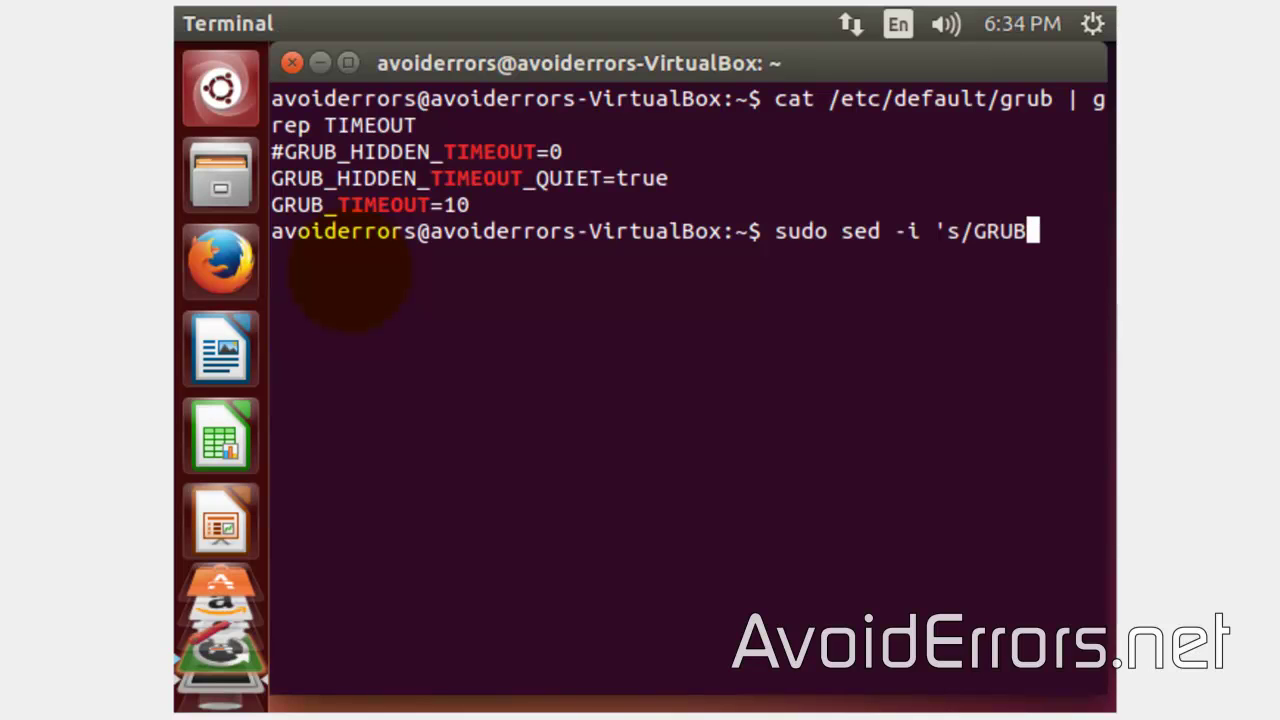
{"action": "type", "text": "_"}
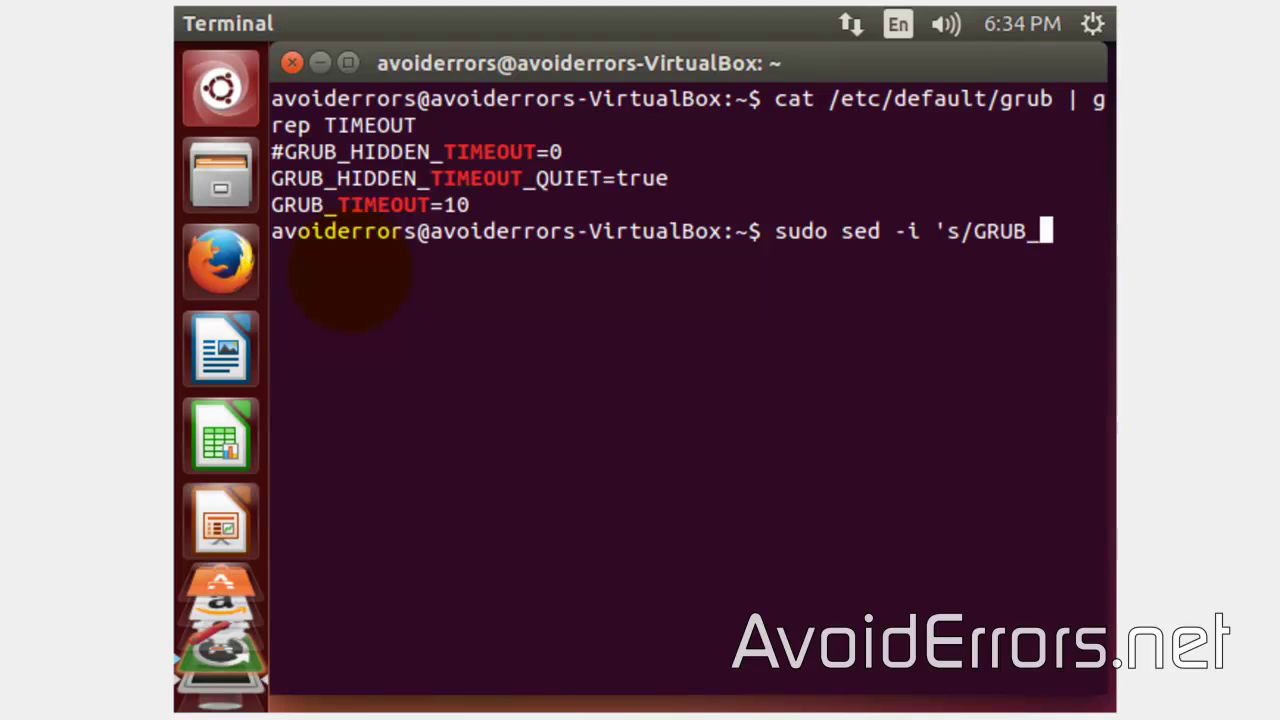
{"action": "type", "text": "TIMEOUT=10/GRUB_TIMEOUT"}
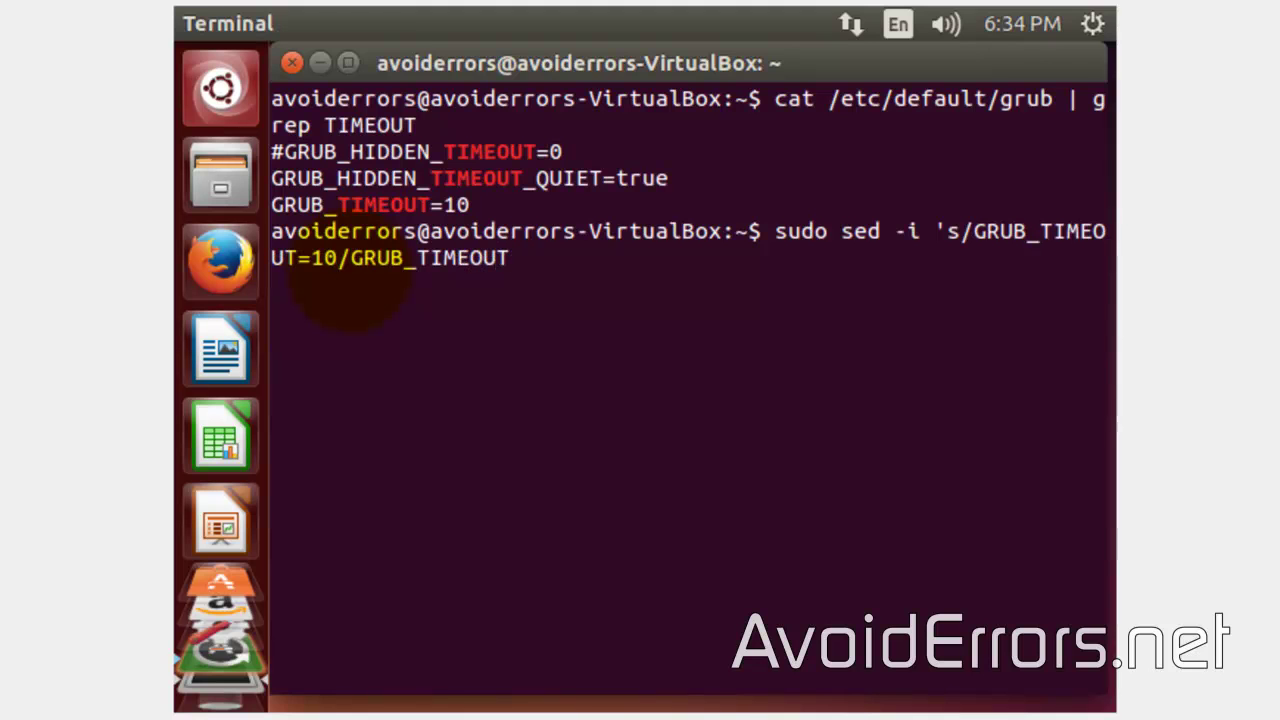
{"action": "type", "text": "=0/' /etc/defaul"}
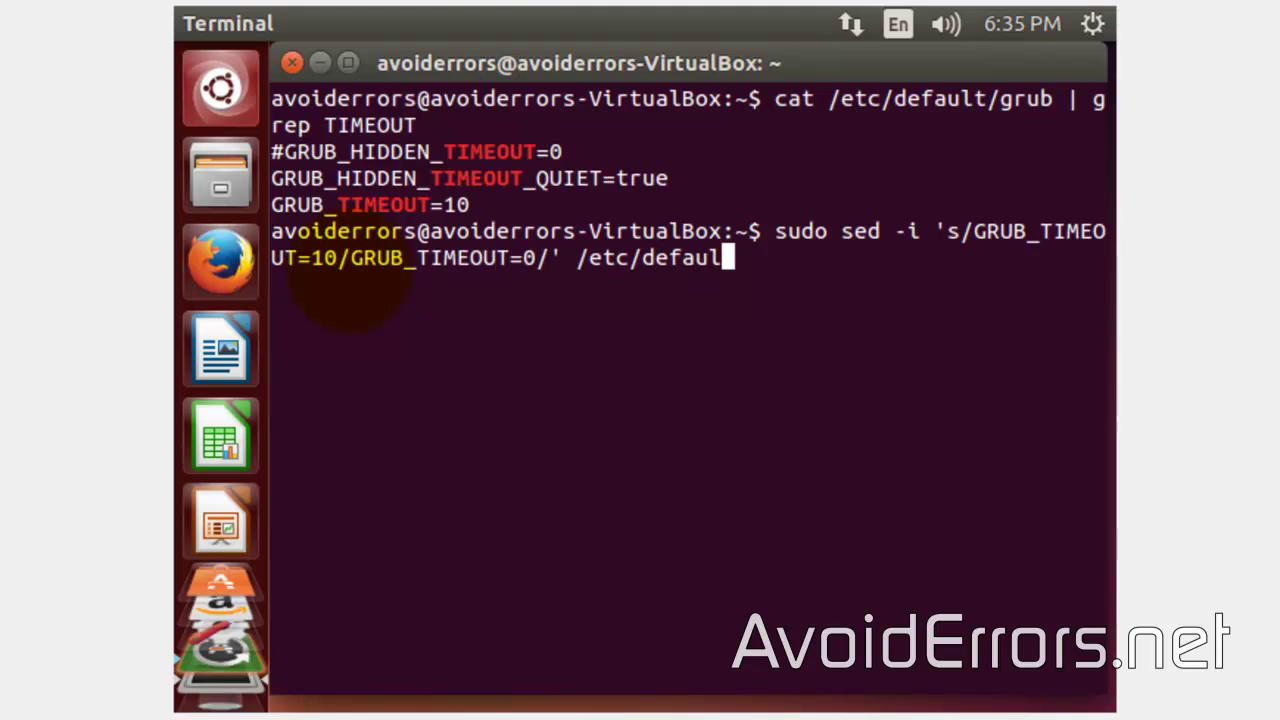
{"action": "type", "text": "t/grub"}
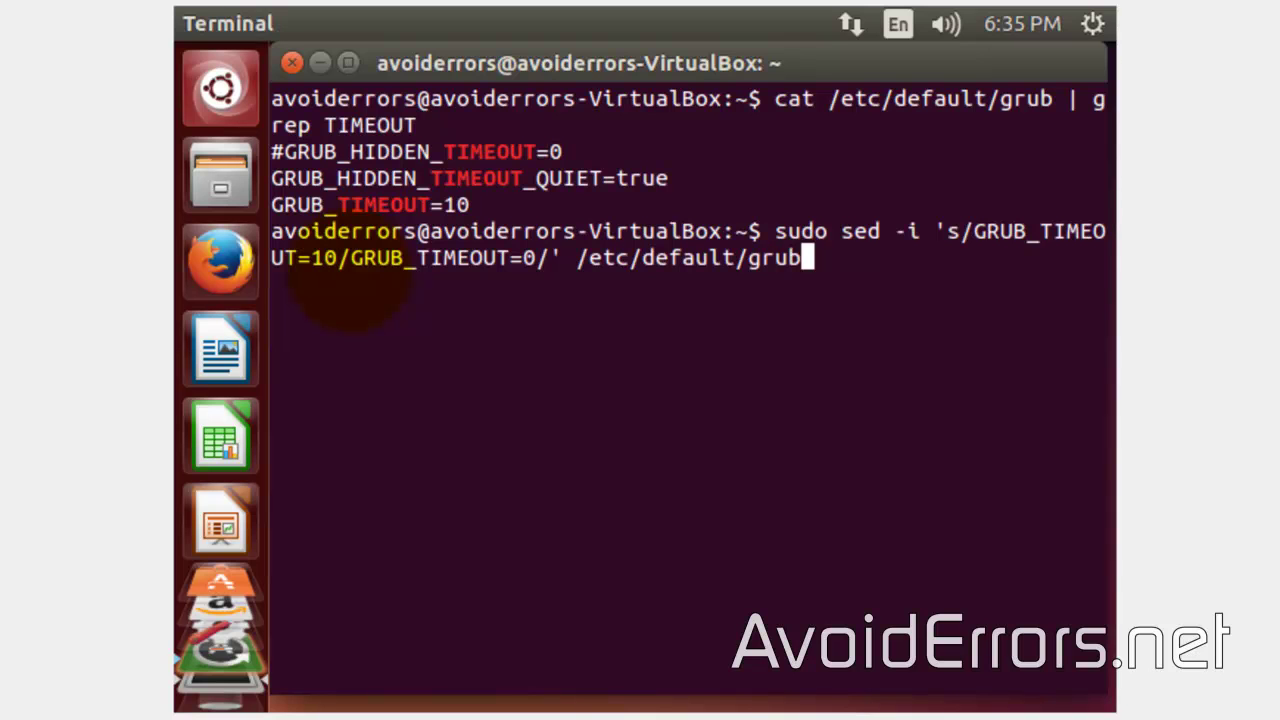
{"action": "key", "text": "Return"}
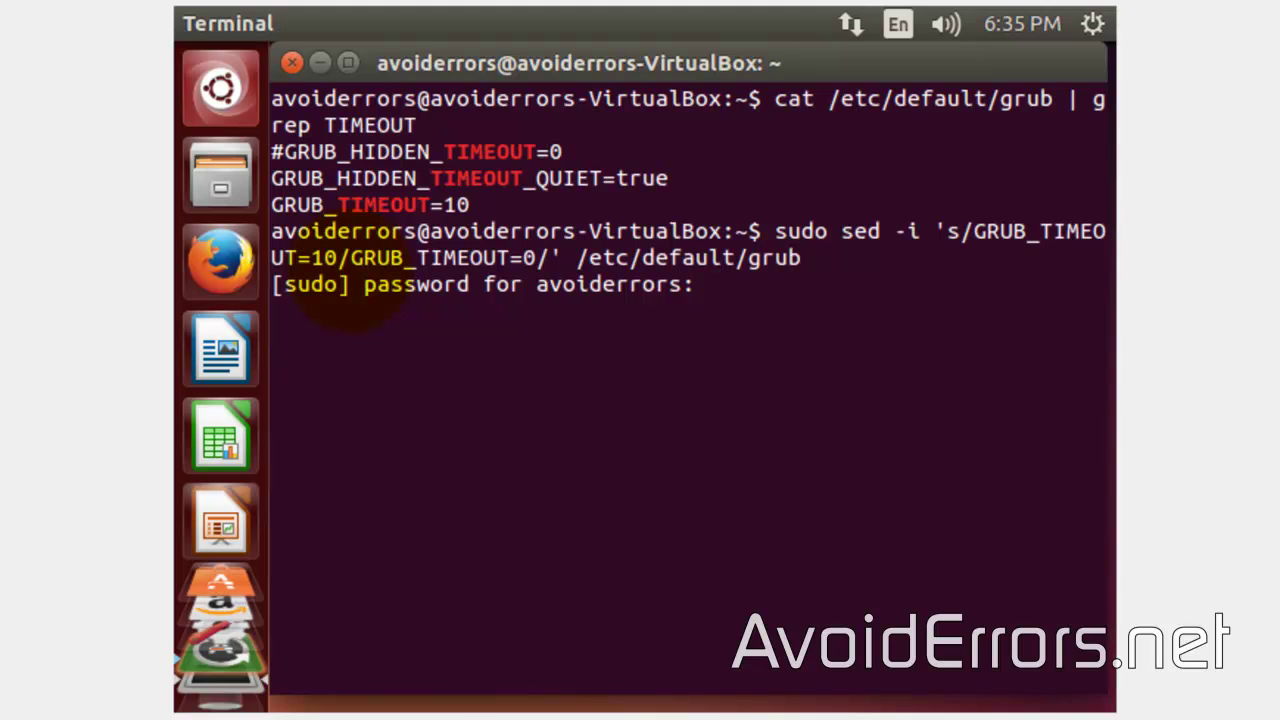
{"action": "key", "text": "Return"}
{"action": "key", "text": "Up"}
{"action": "key", "text": "Up"}
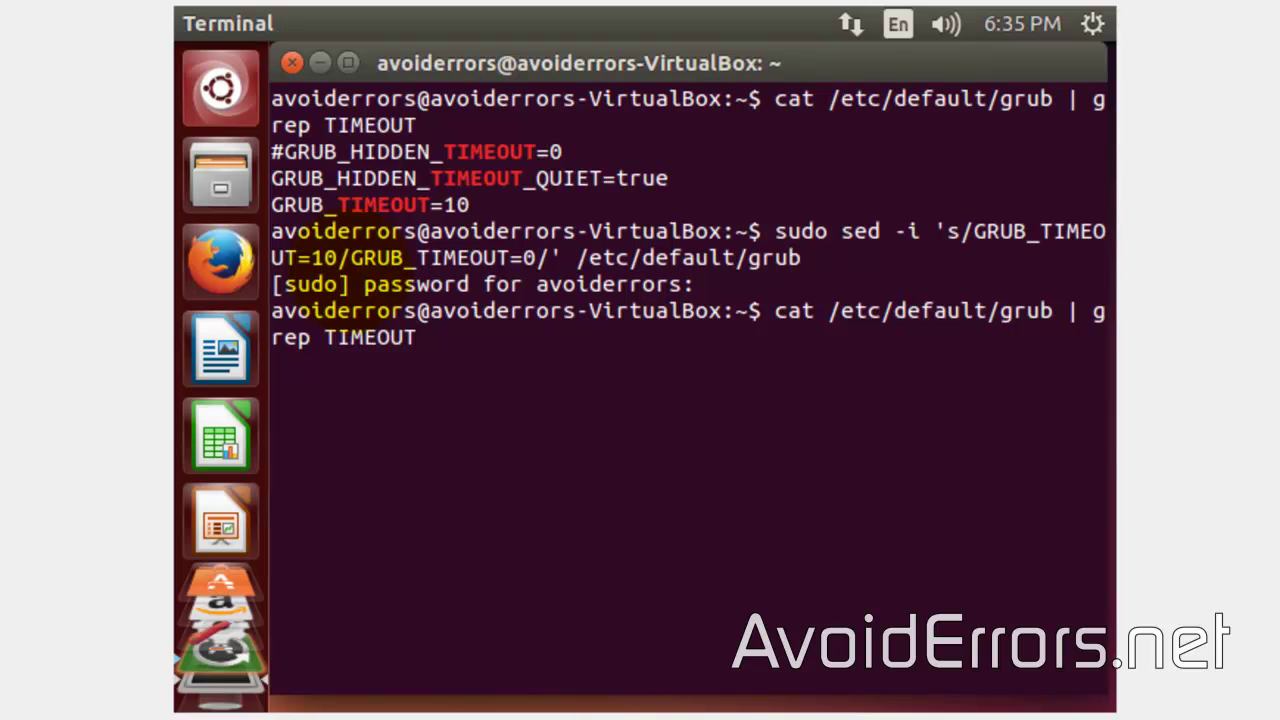
{"action": "key", "text": "Return"}
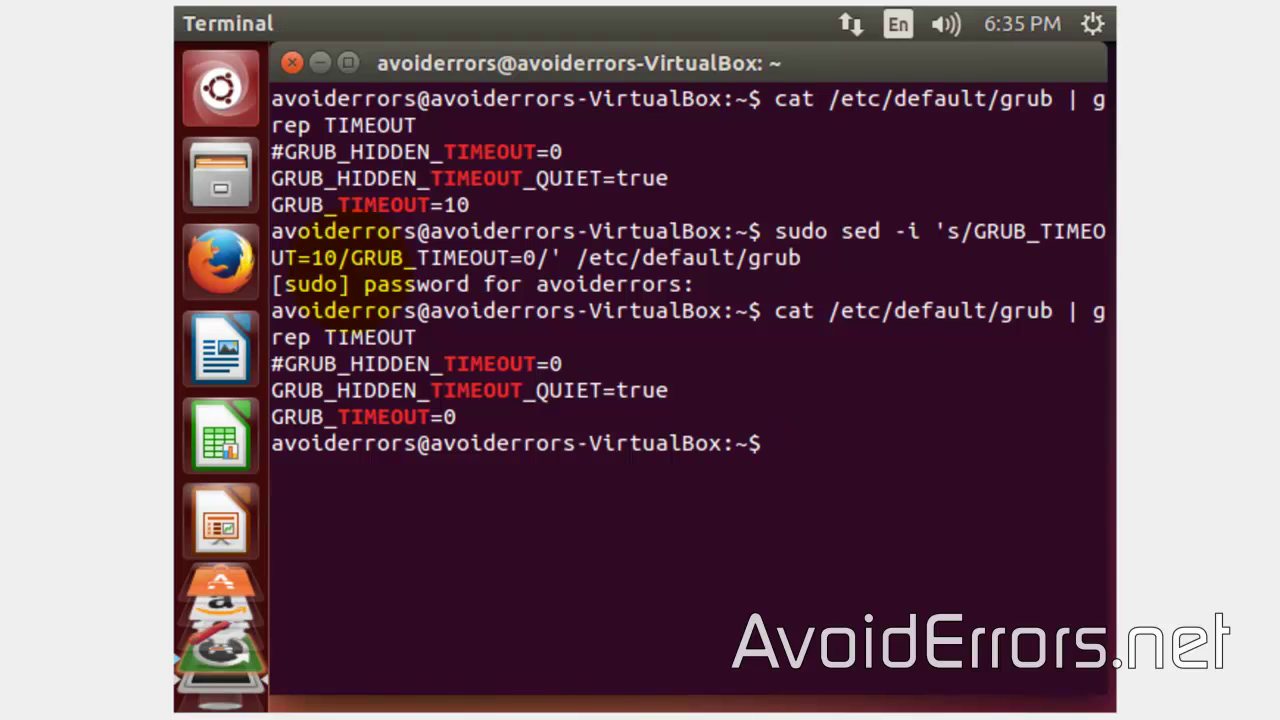
Run sudo update-grub to regenerate the GRUB configuration with the zero timeout.
{"action": "type", "text": "sudo "}
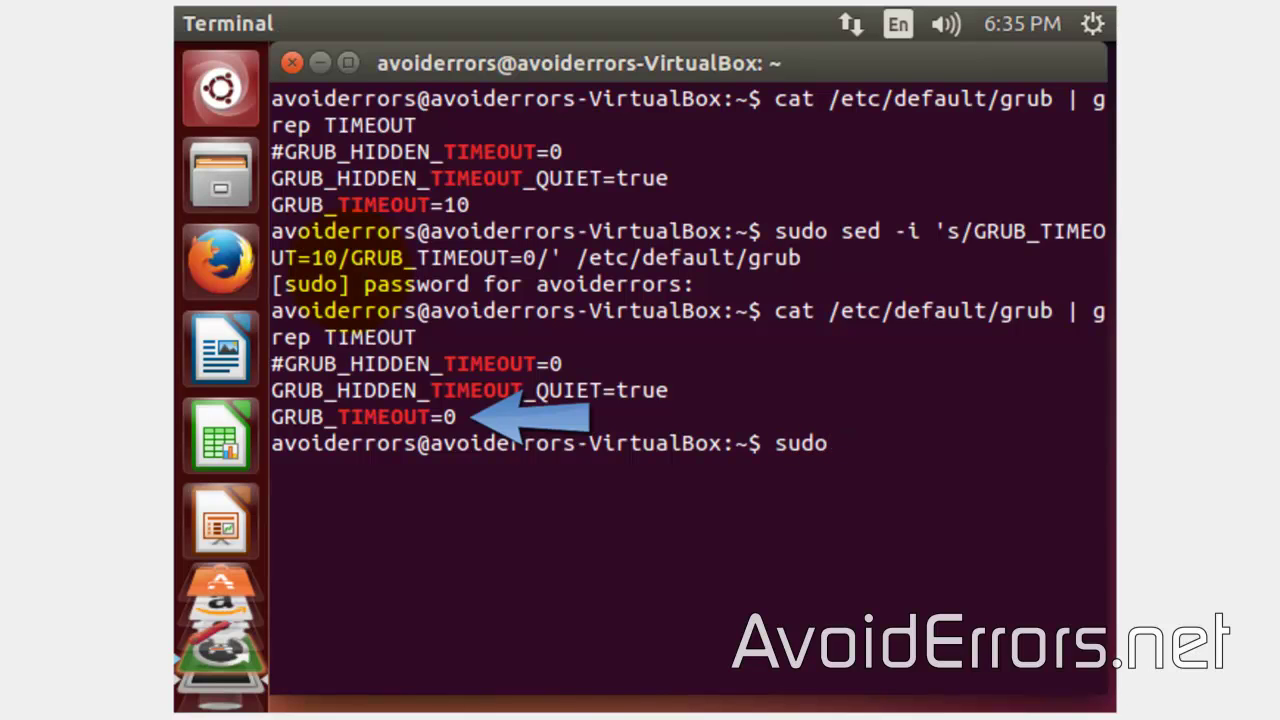
{"action": "type", "text": "update-gr"}
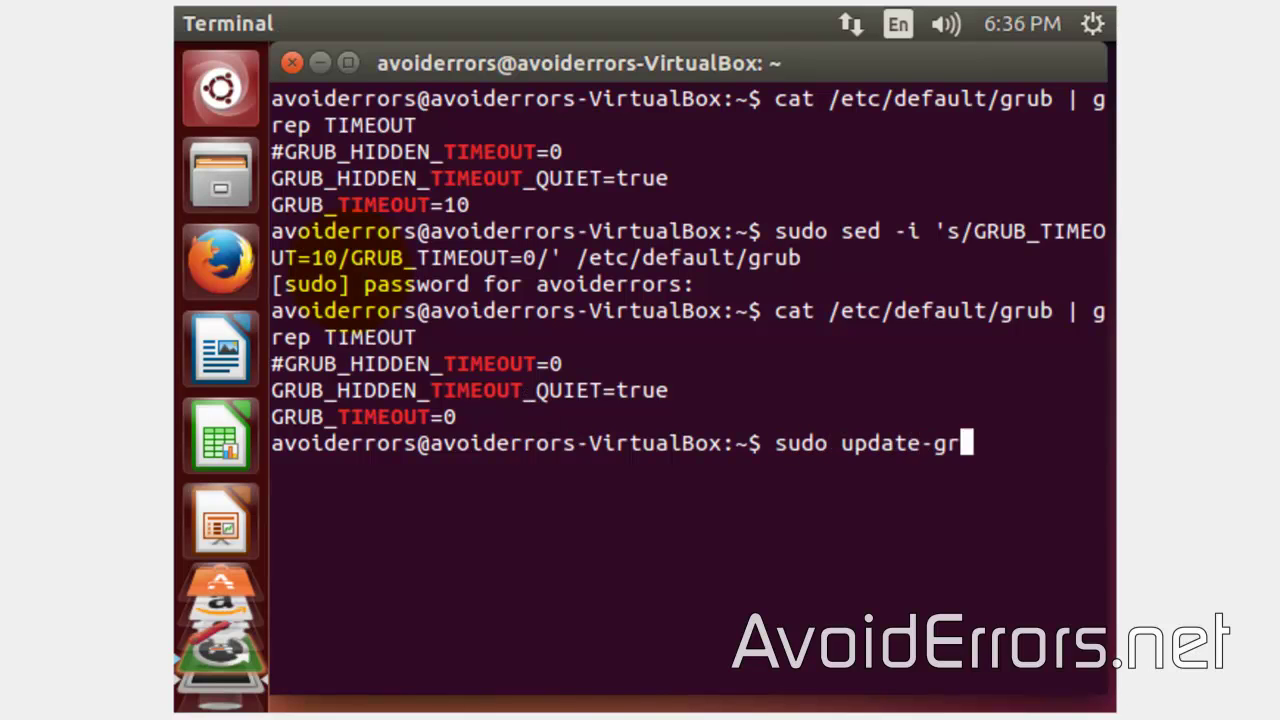
{"action": "type", "text": "ub"}
{"action": "key", "text": "Return"}
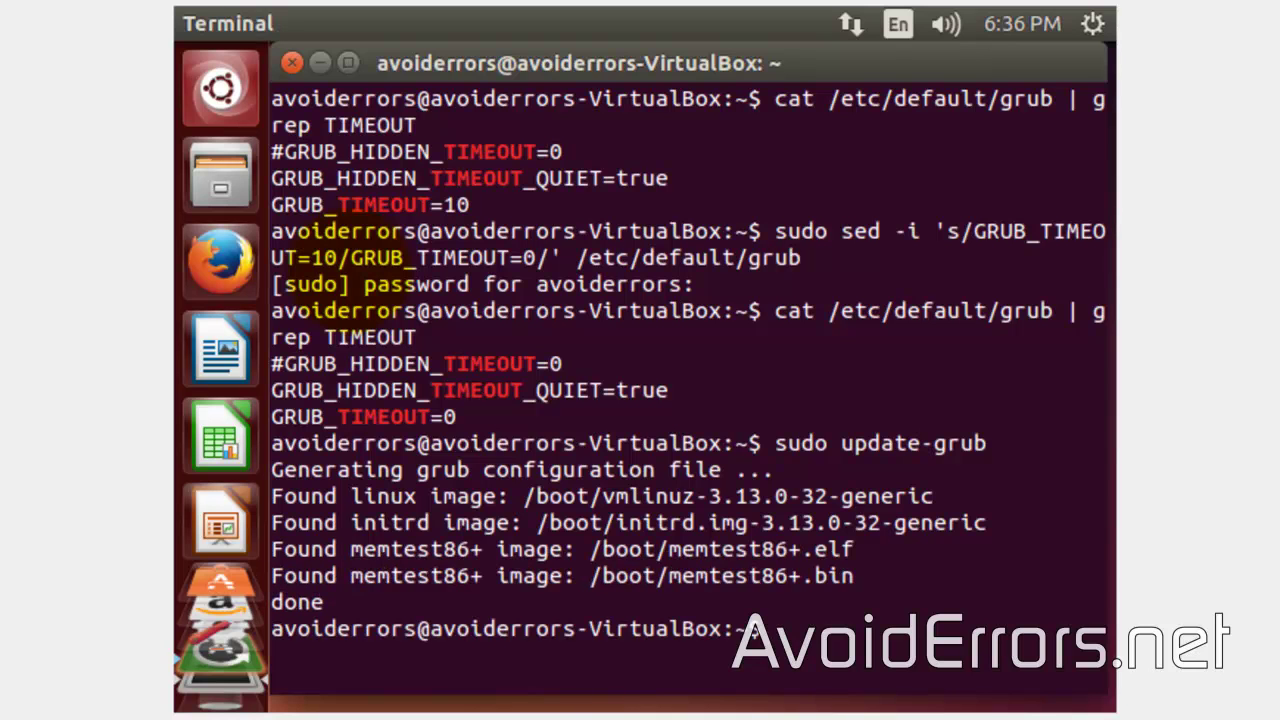
Close Terminal and bring up the Shut Down dialog from the gear menu to restart.
{"action": "left_click", "coordinate": [293, 60]}
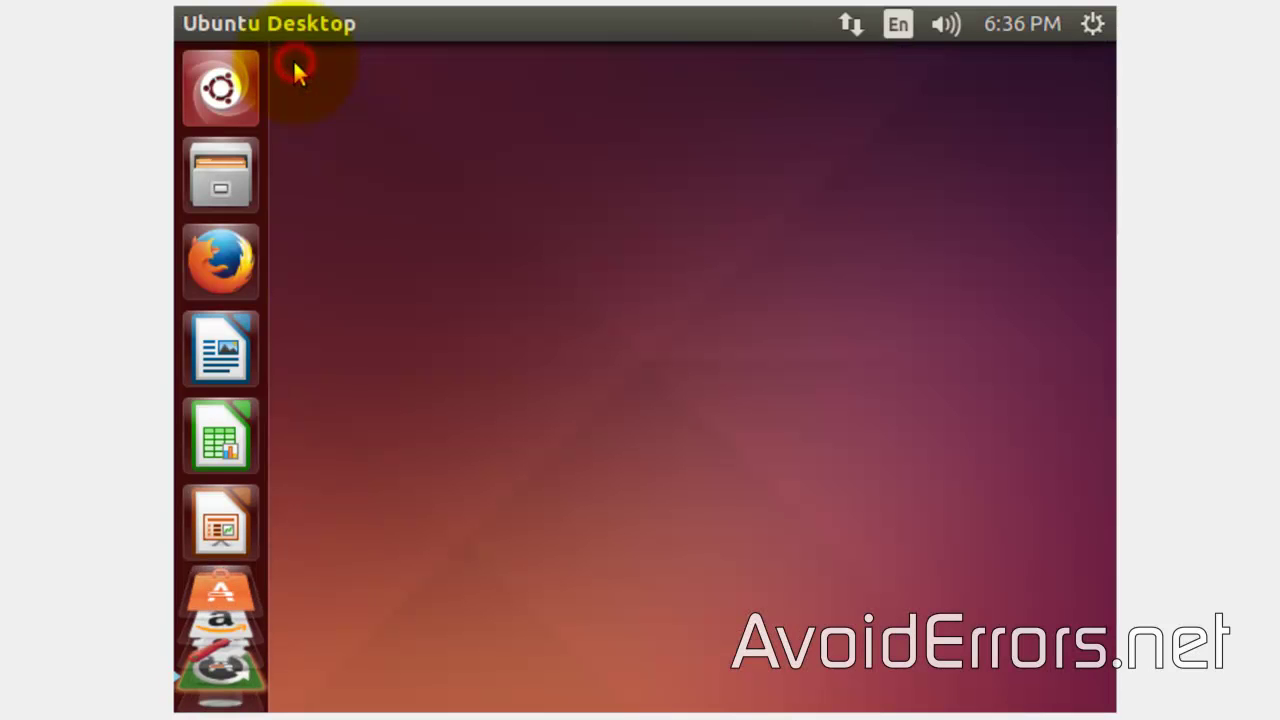
{"action": "left_click", "coordinate": [1093, 24]}
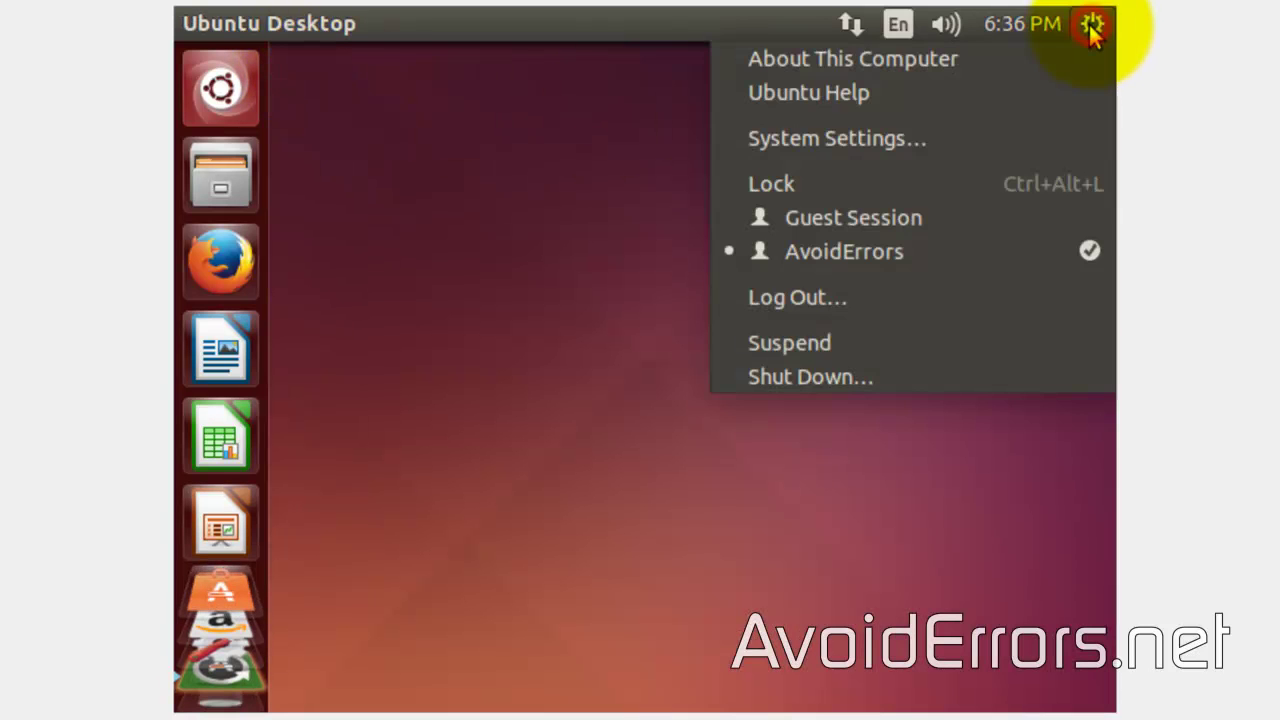
{"action": "left_click", "coordinate": [1008, 377]}
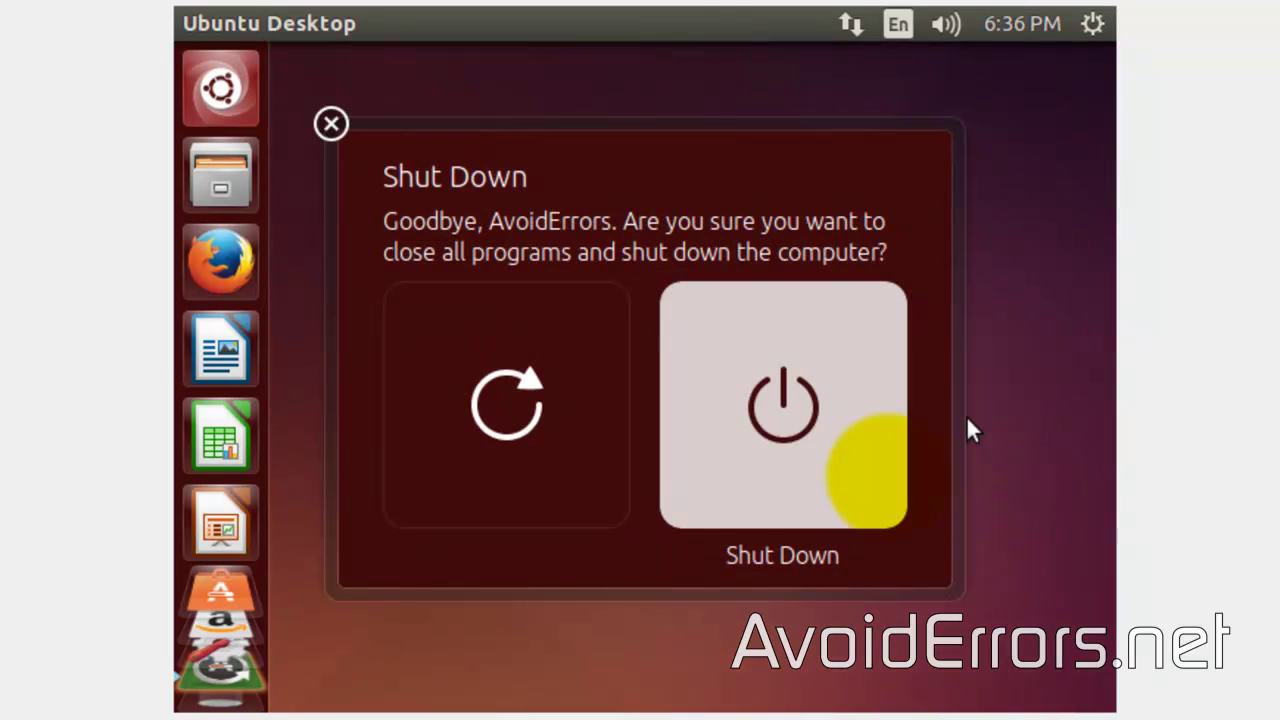